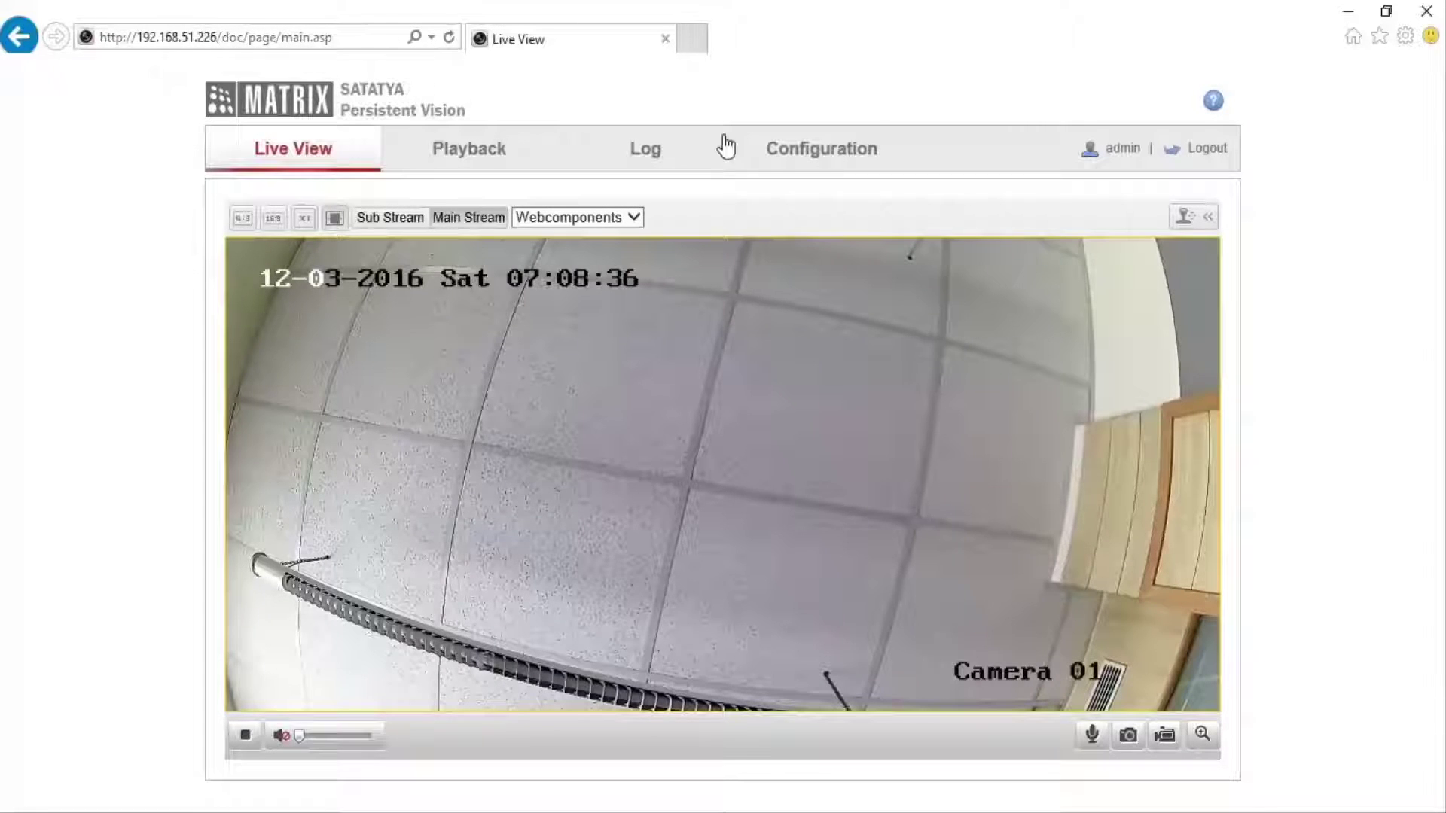
Go to Configuration > Advanced Configuration > Video/Audio to show the main stream's 1920*1080P settings.
click(795, 162)
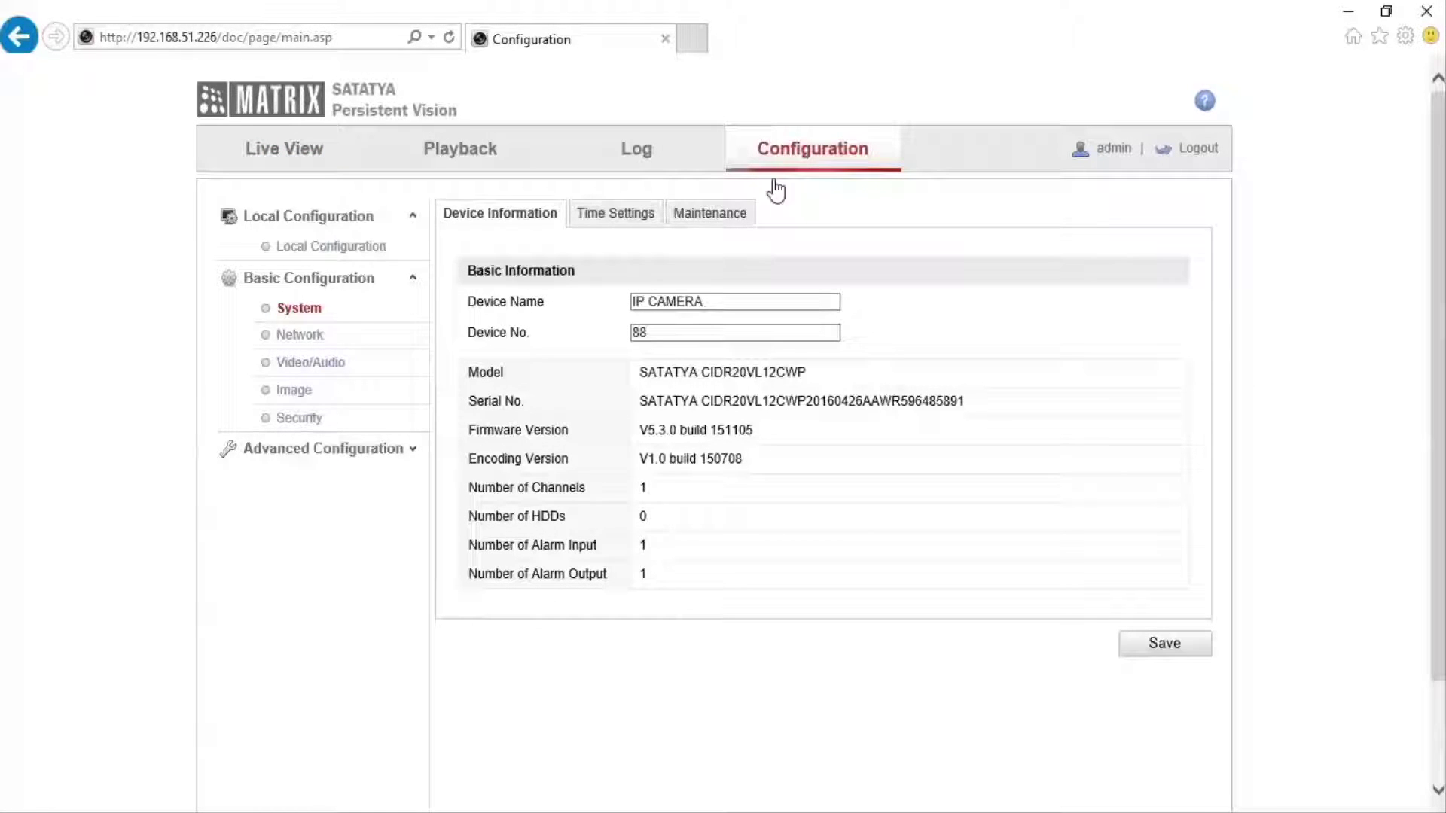
click(359, 456)
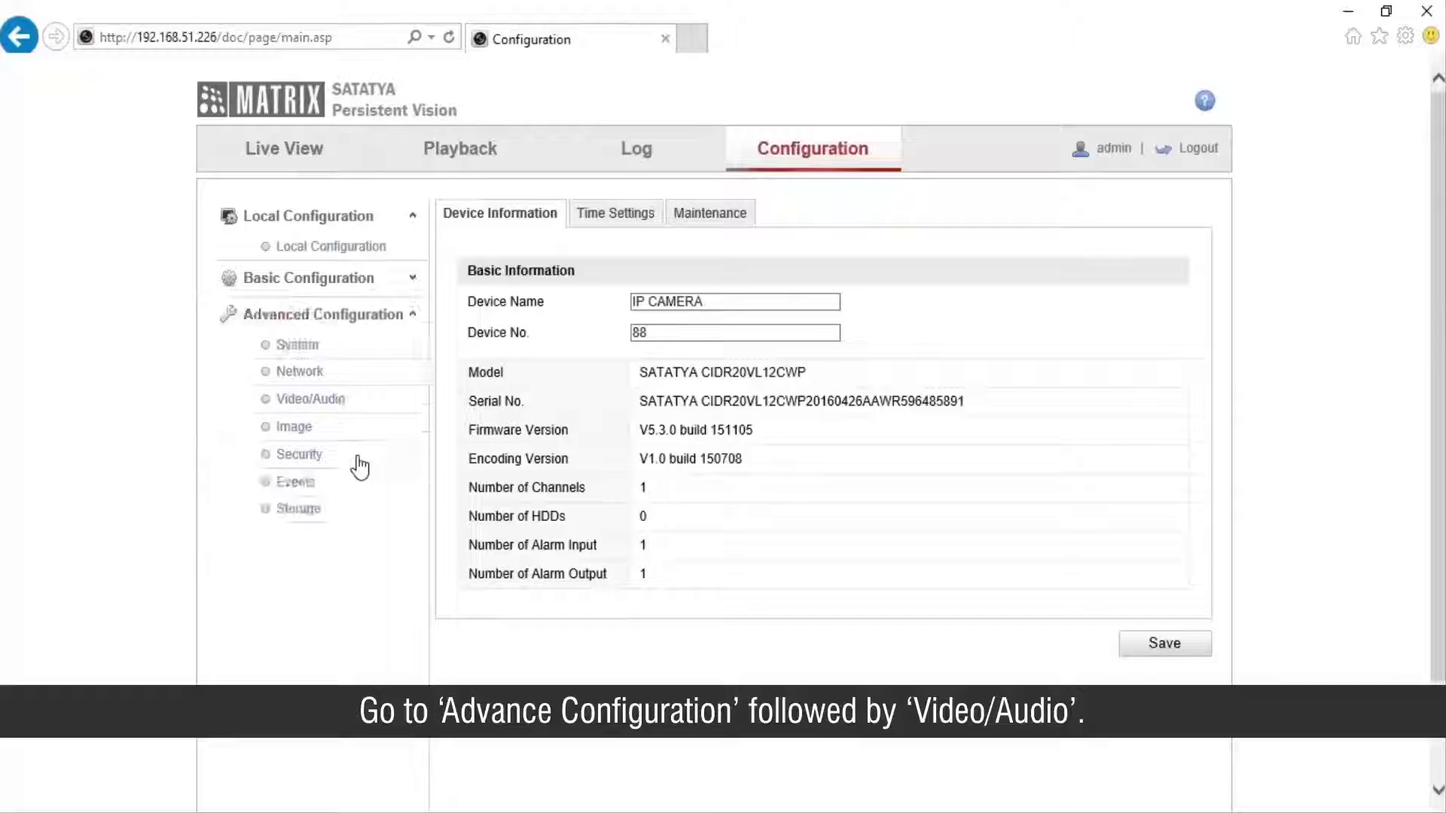
click(341, 403)
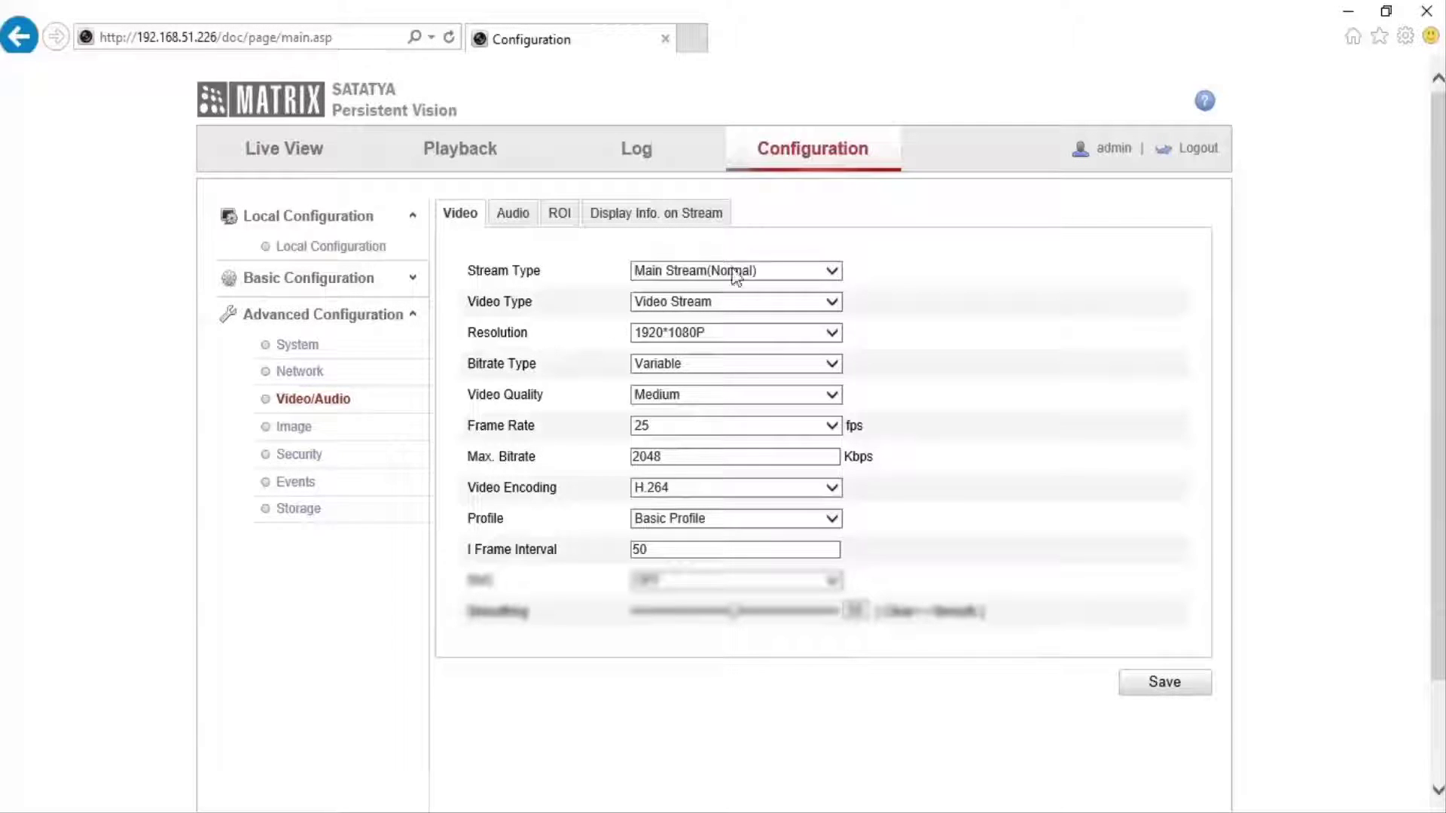
click(810, 276)
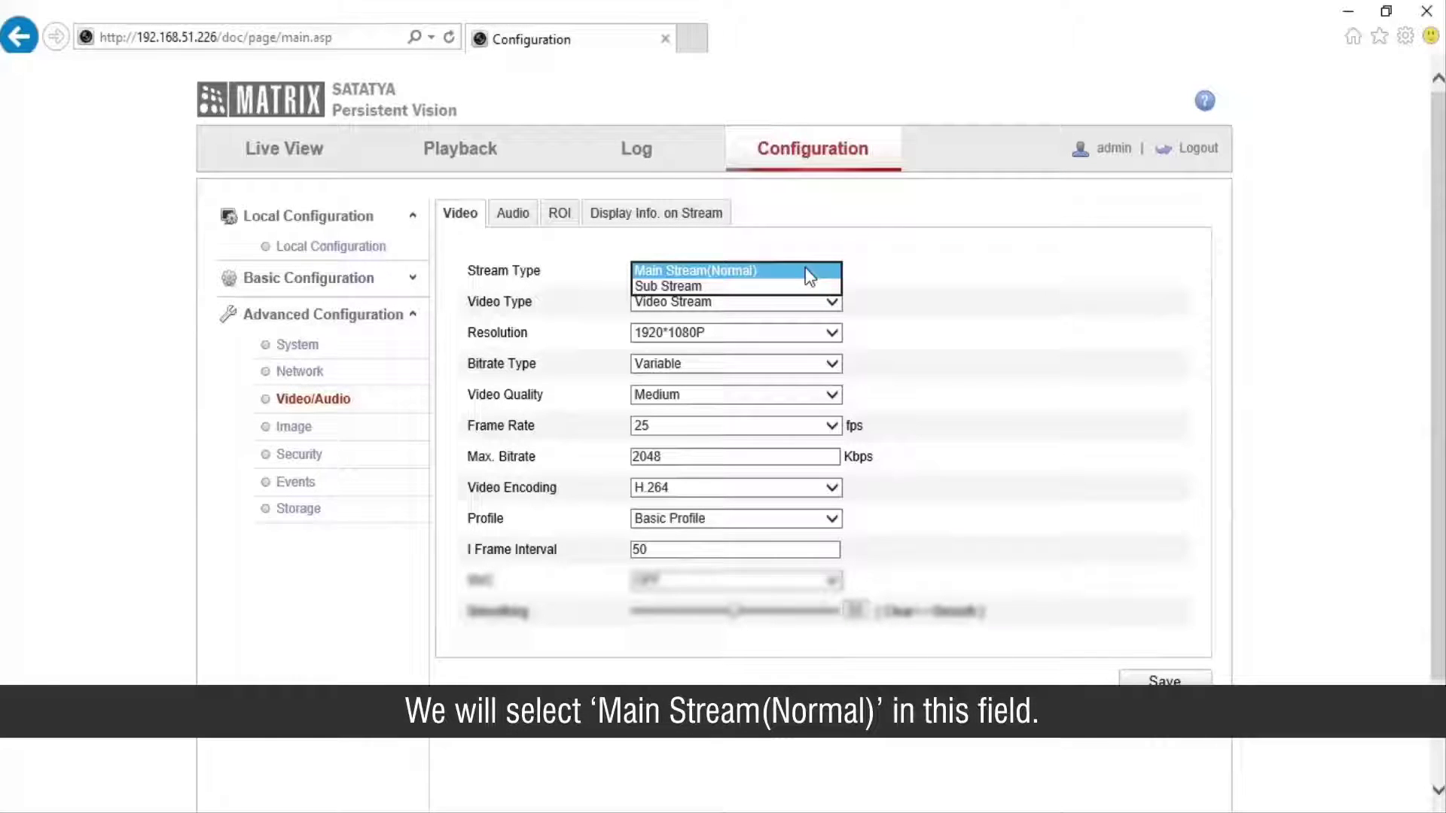
click(806, 270)
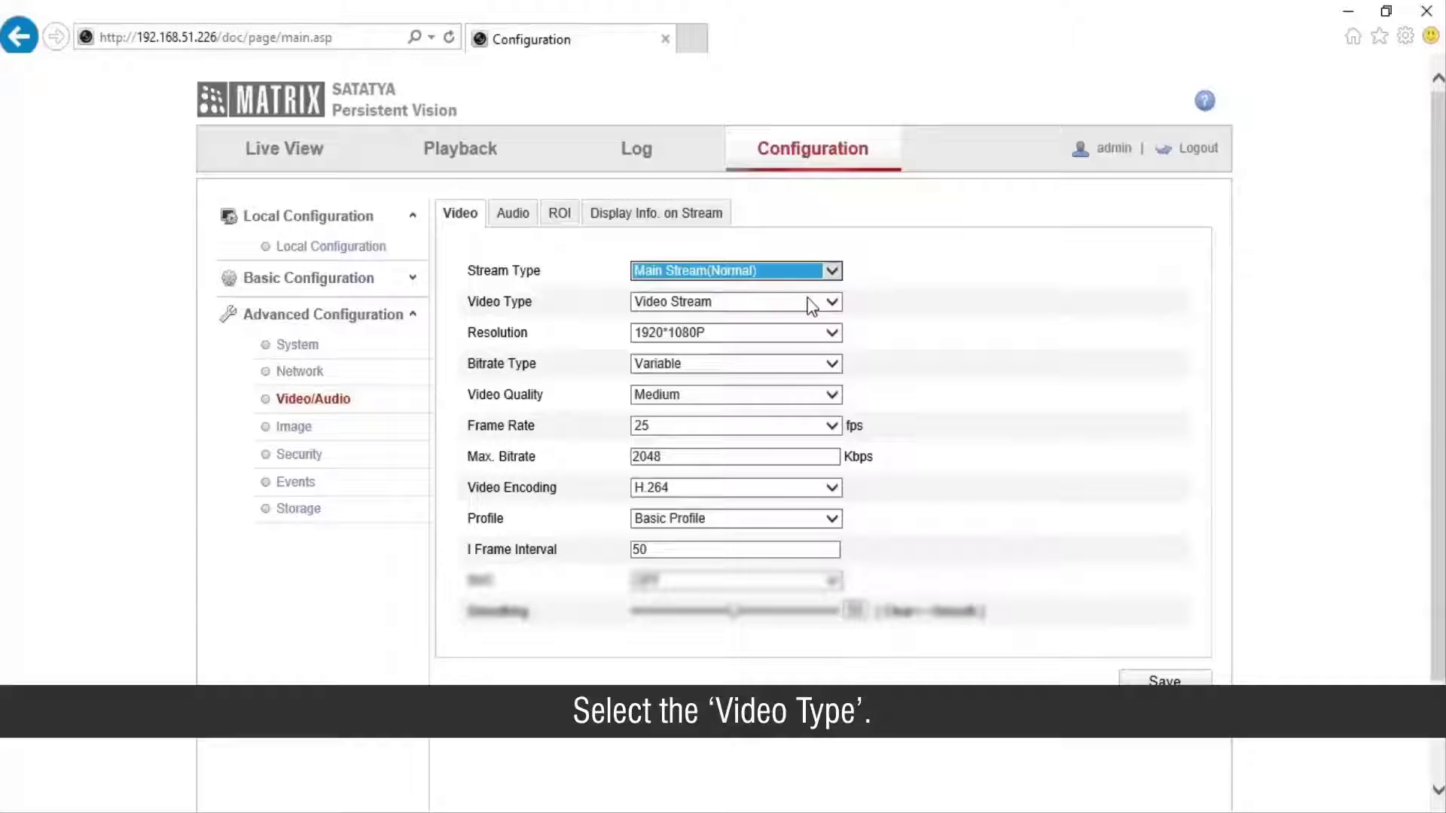
click(814, 303)
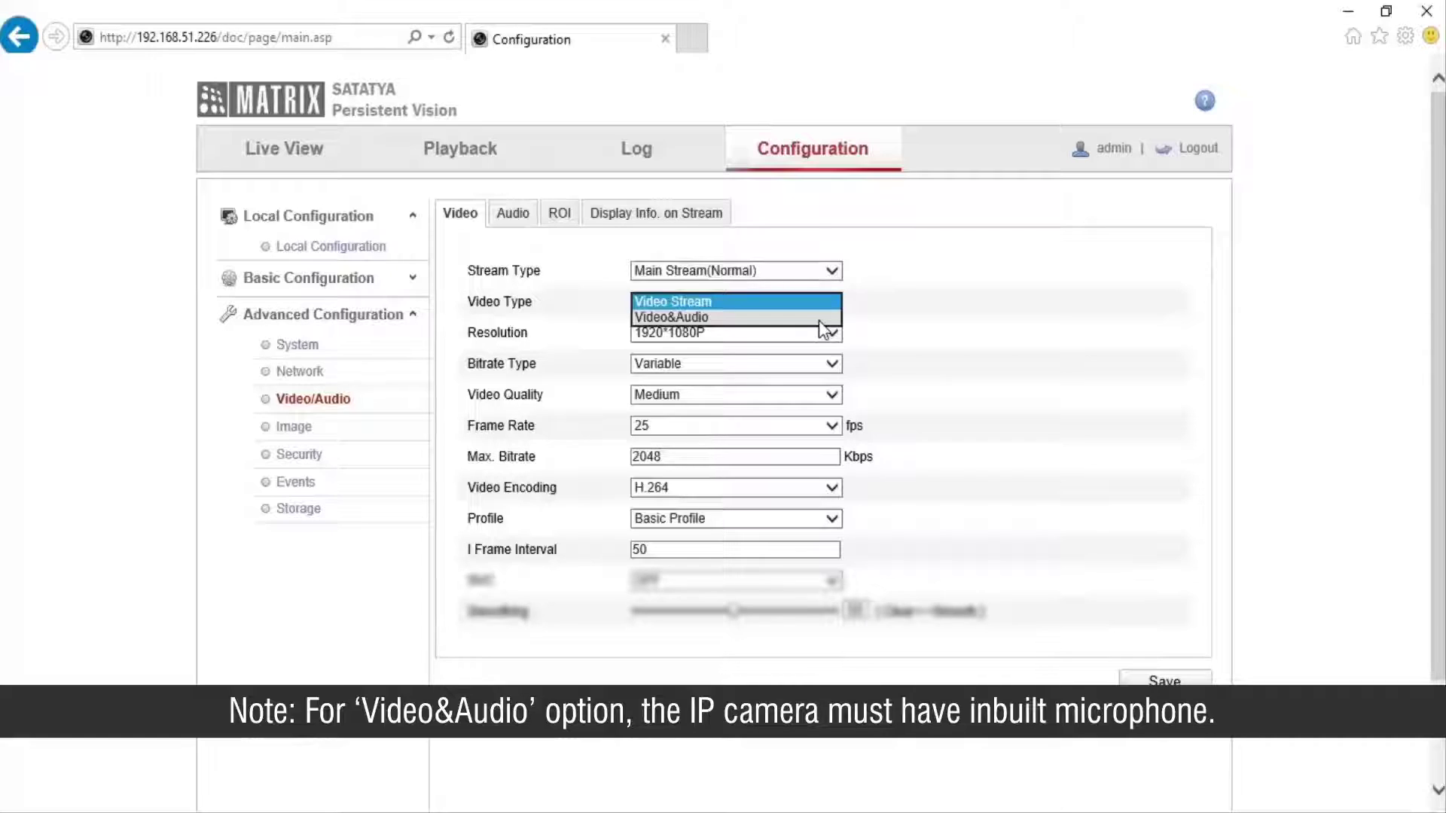
click(796, 304)
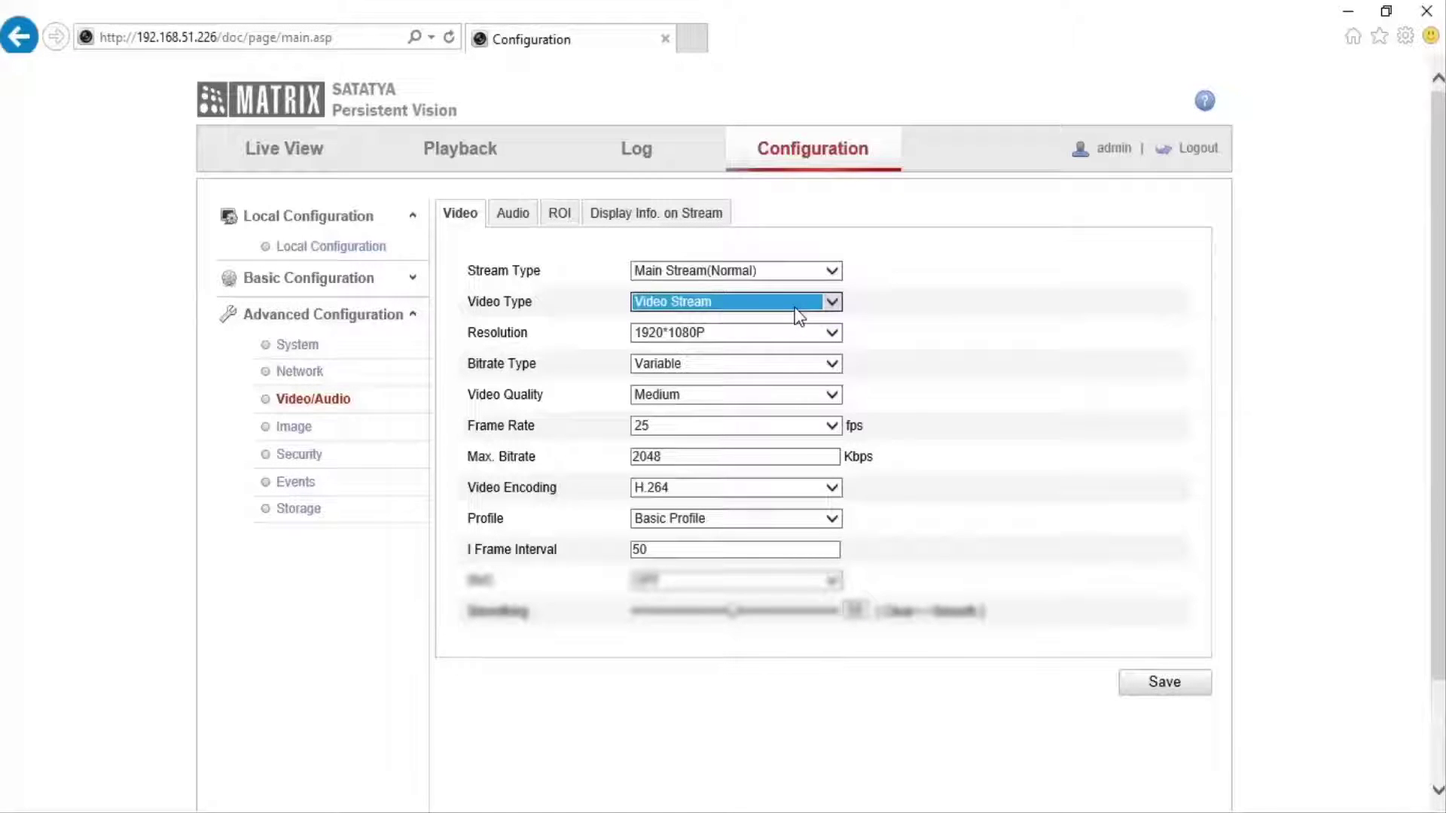
click(821, 335)
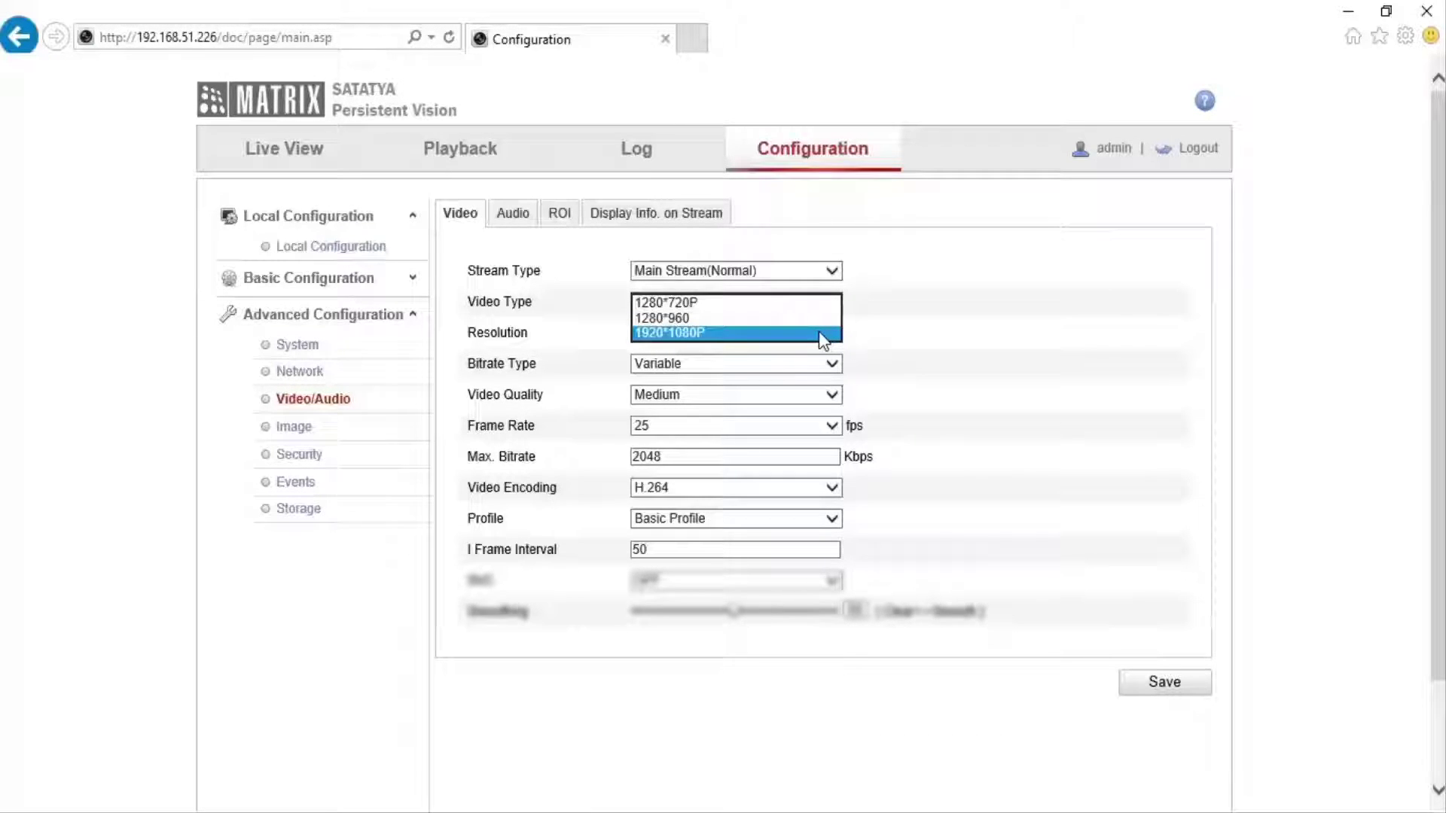
click(820, 333)
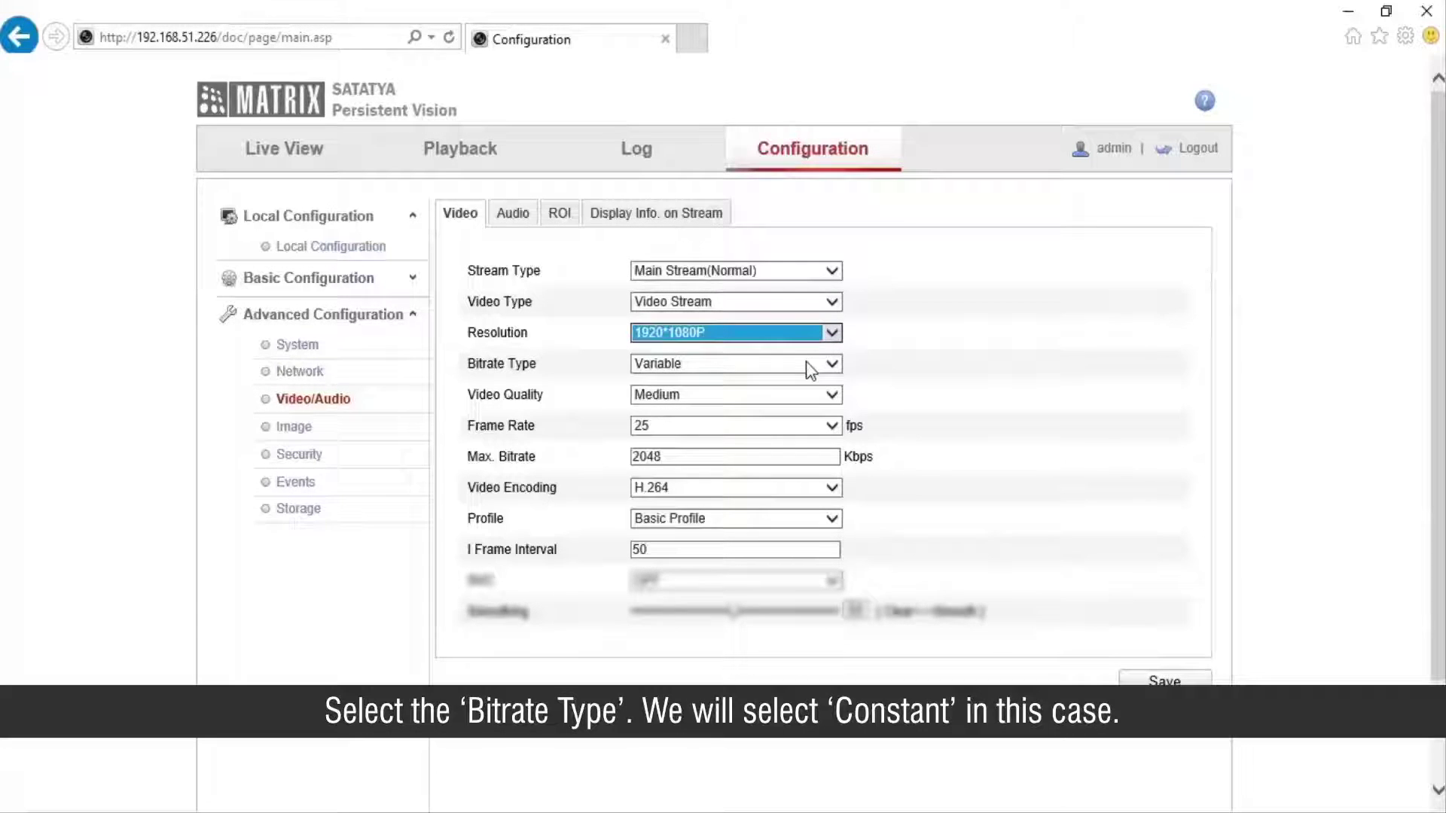
Set the main stream to Constant bitrate, 25 fps, 2048 Kbps max, H.264 Main Profile.
click(807, 365)
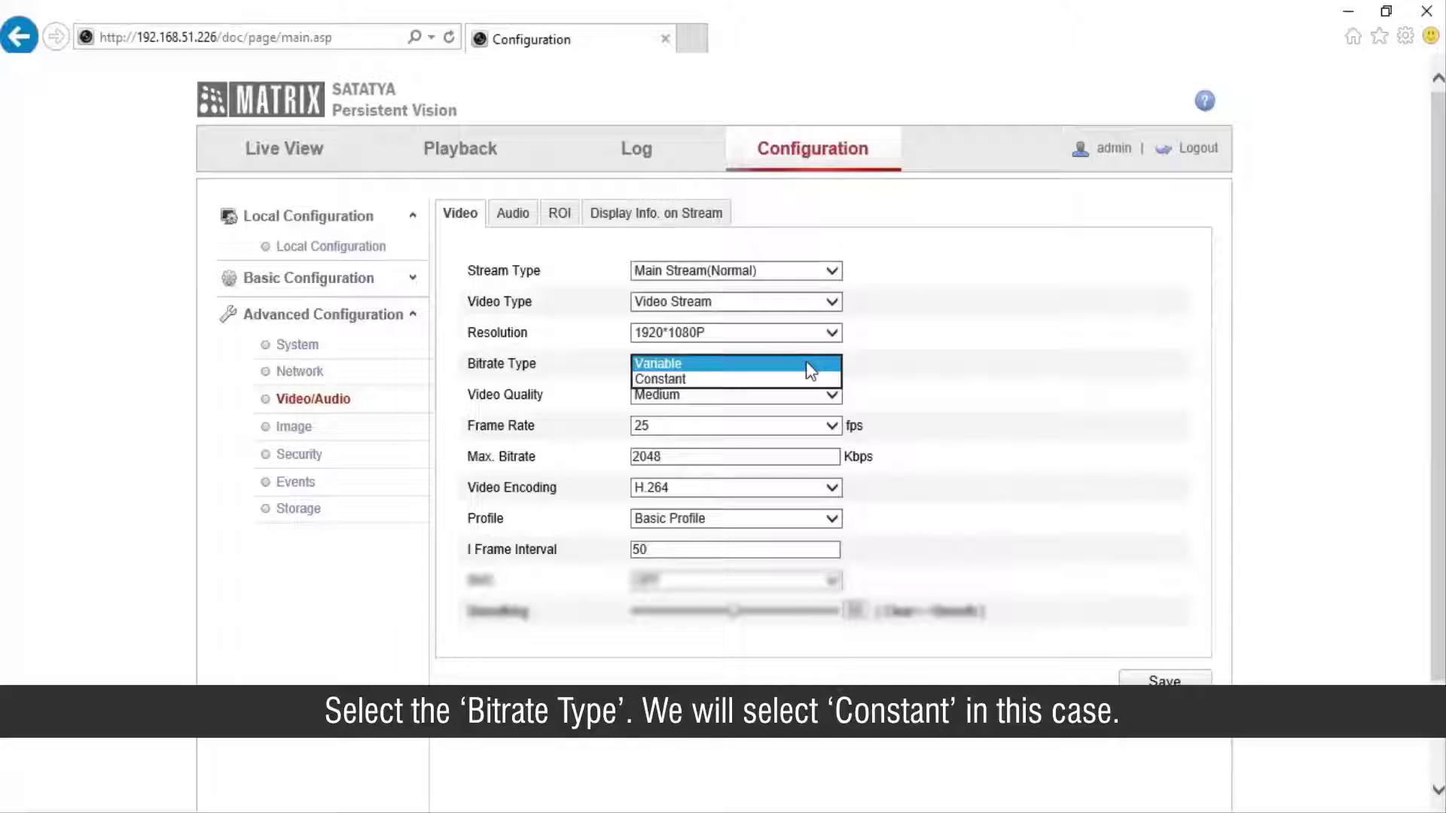
click(824, 379)
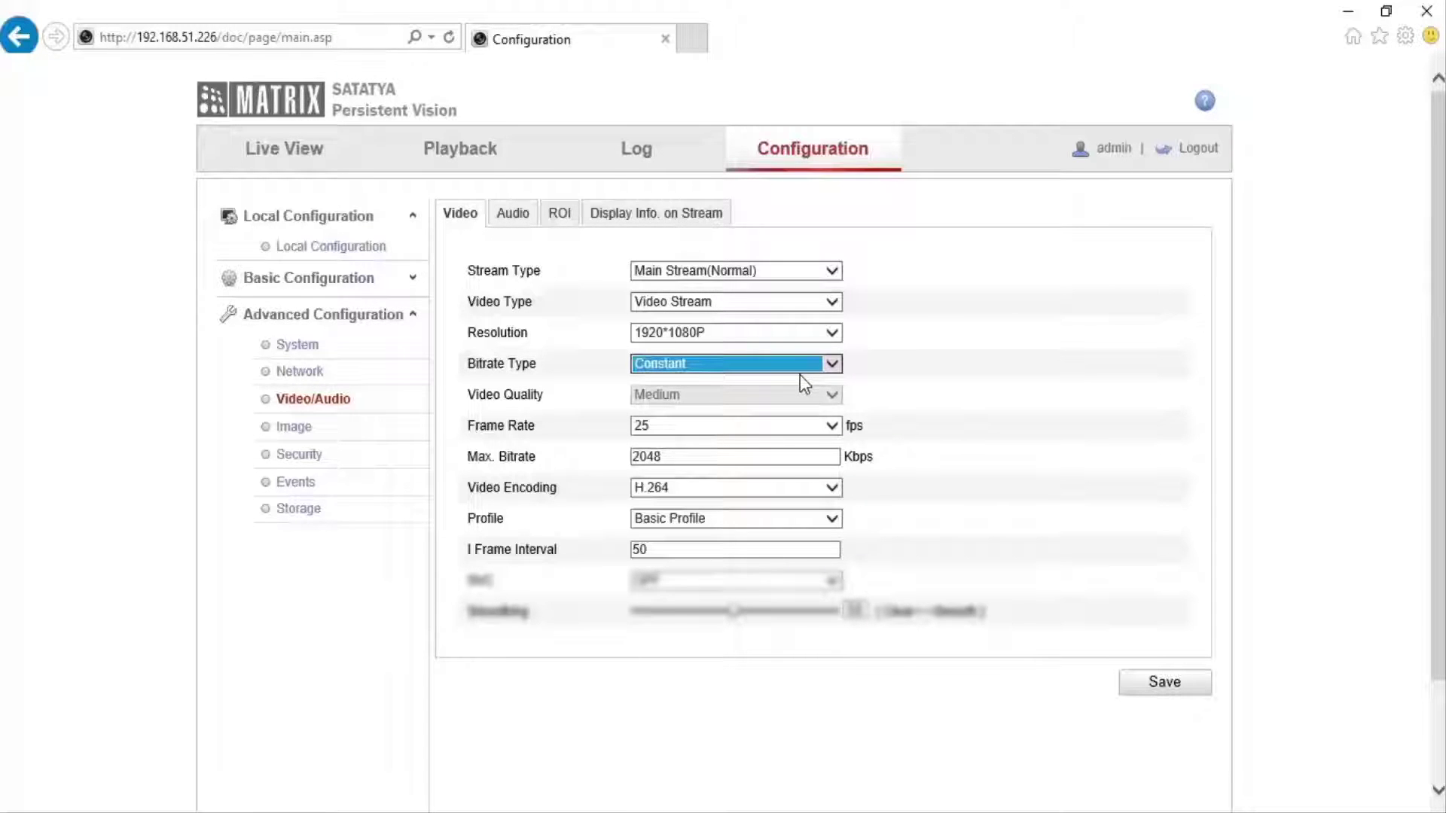
click(811, 425)
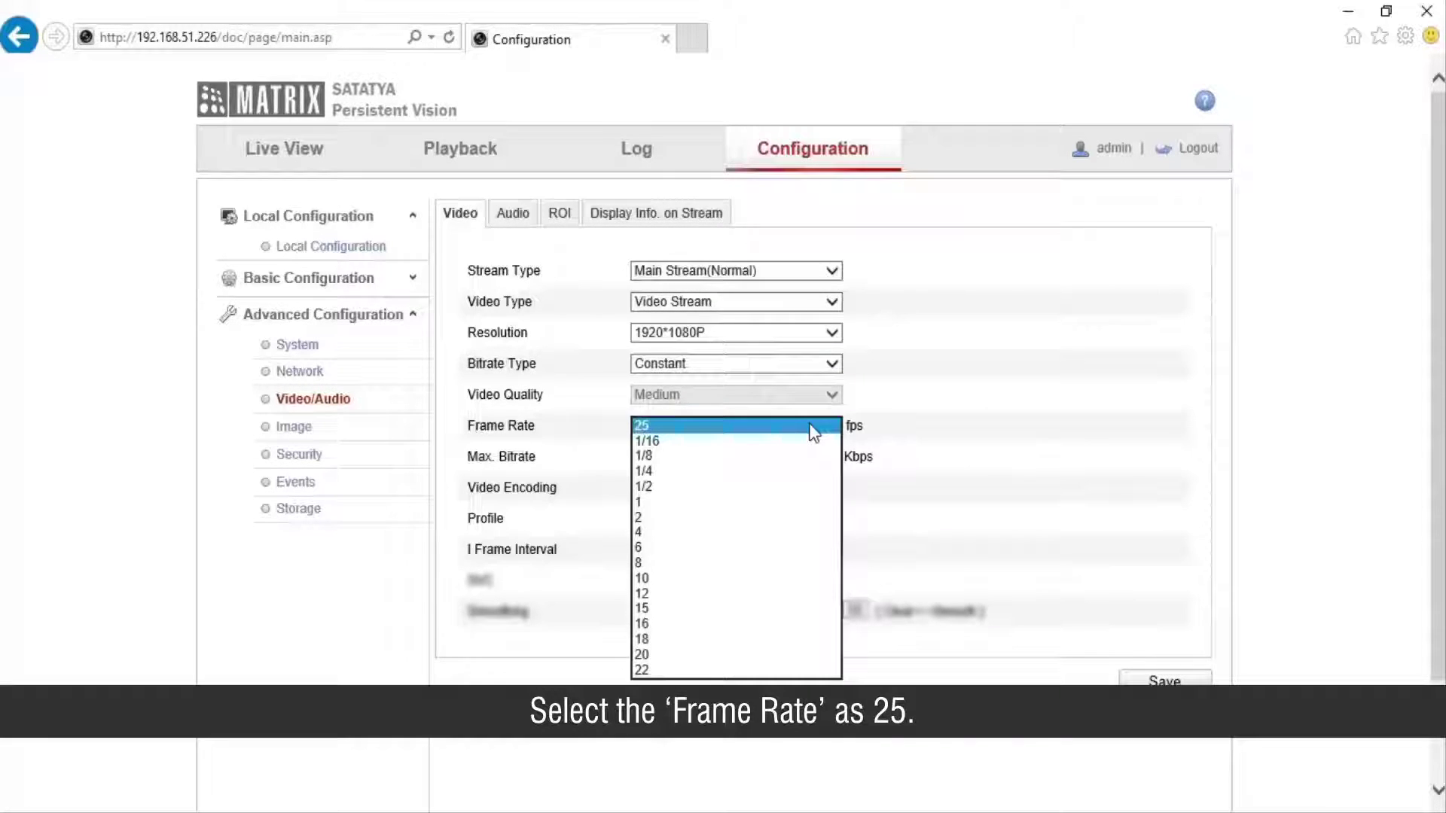
click(814, 427)
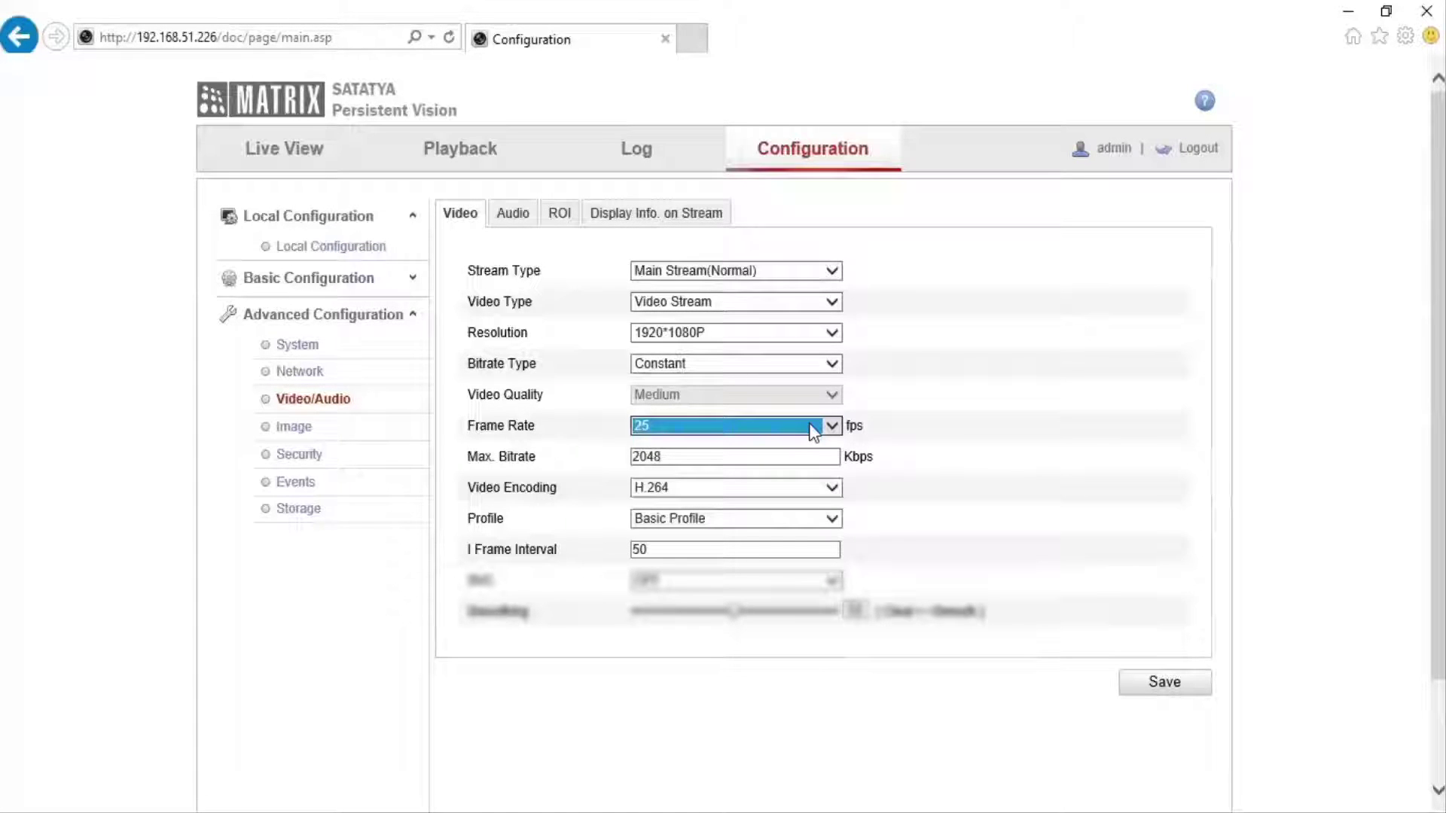
click(748, 454)
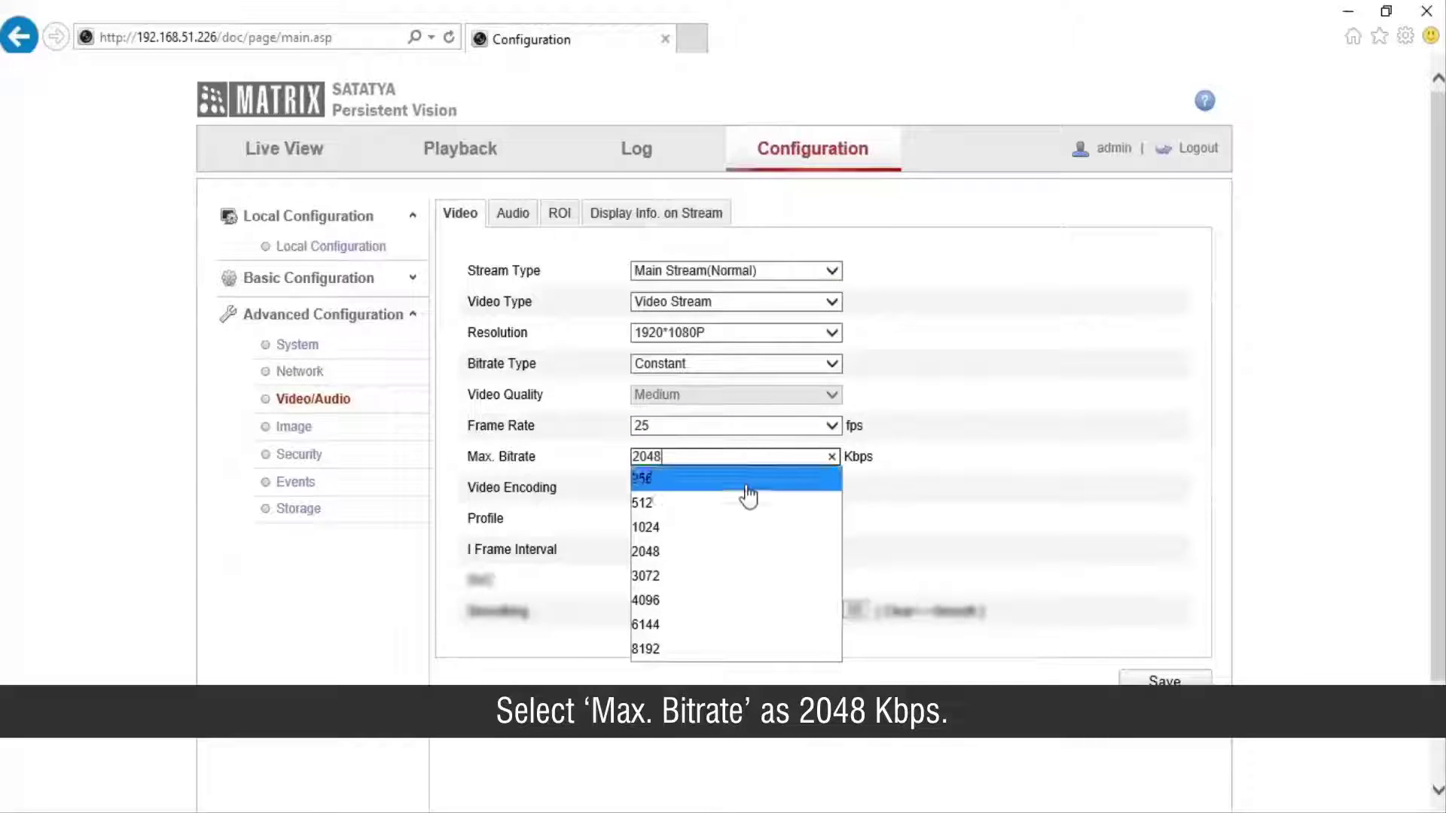
click(752, 563)
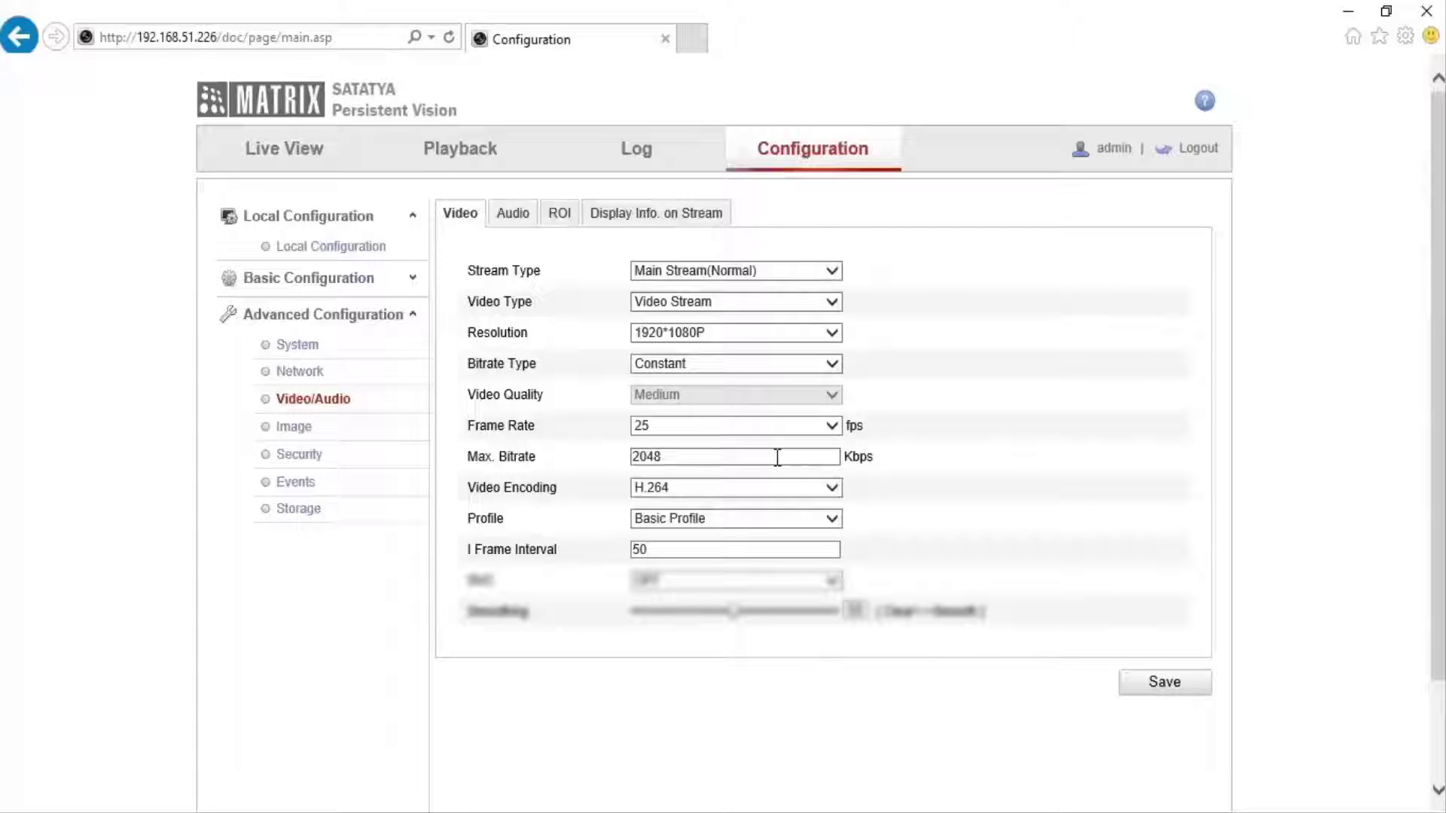
click(807, 494)
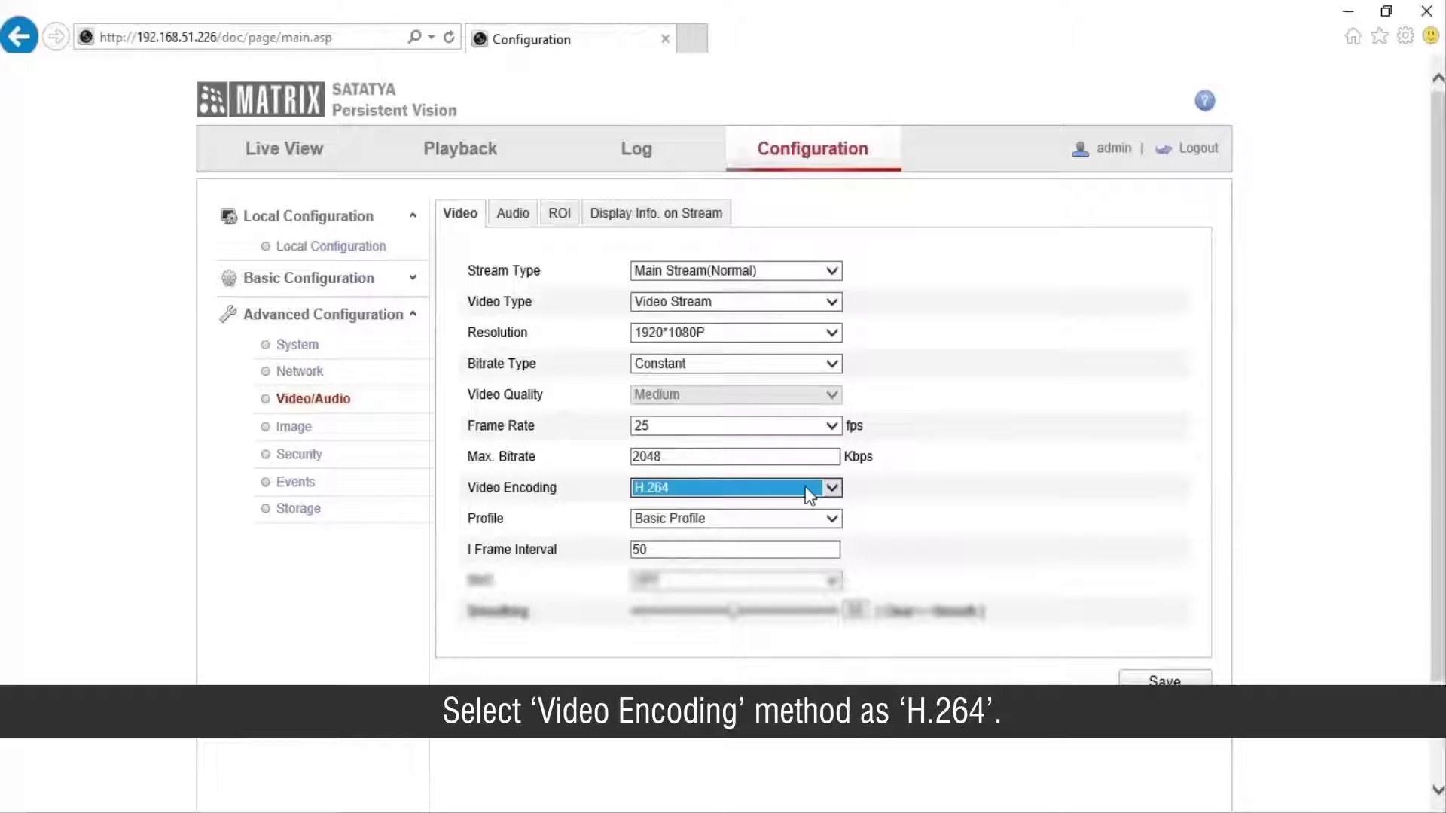
click(814, 525)
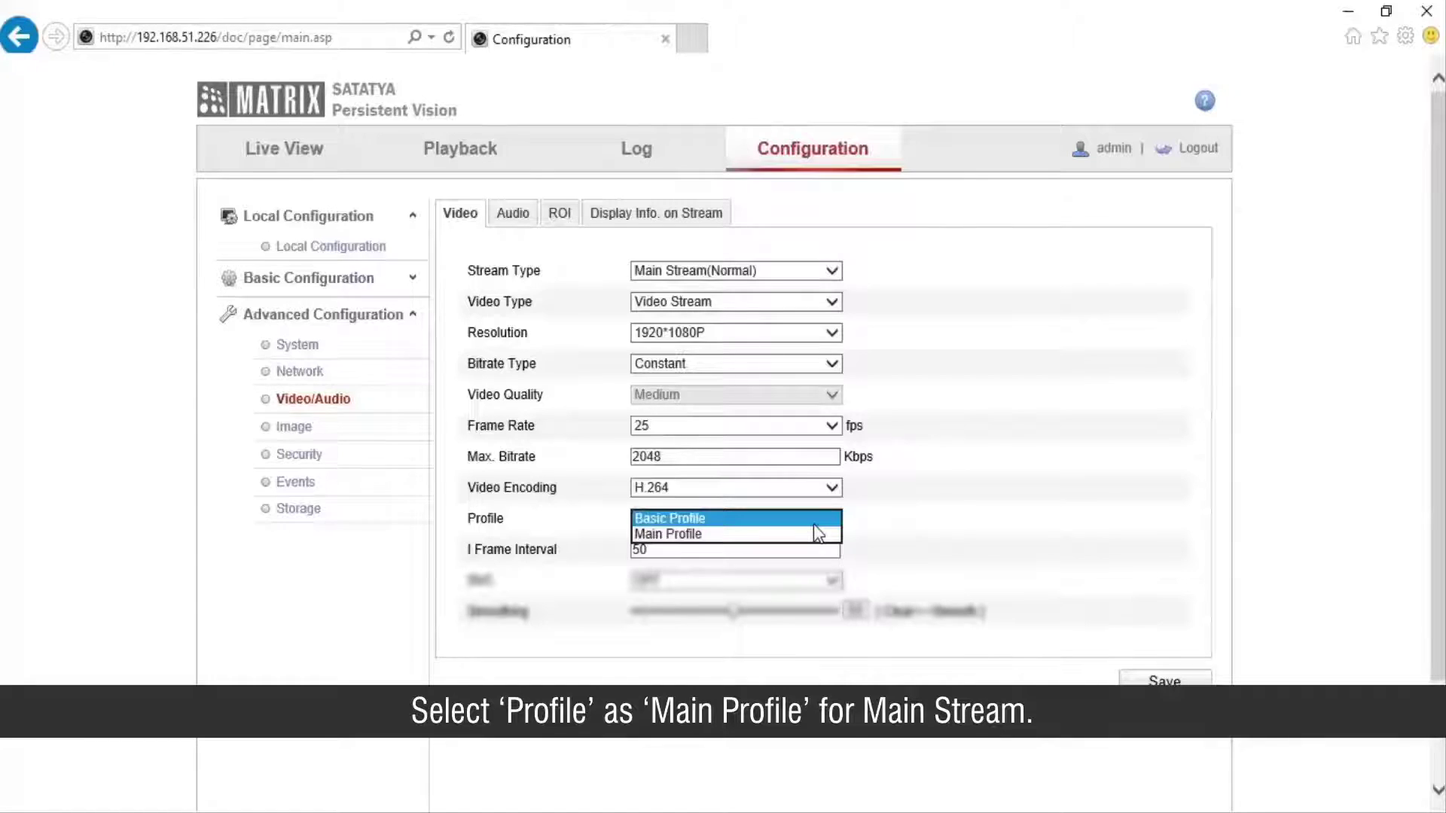
click(804, 534)
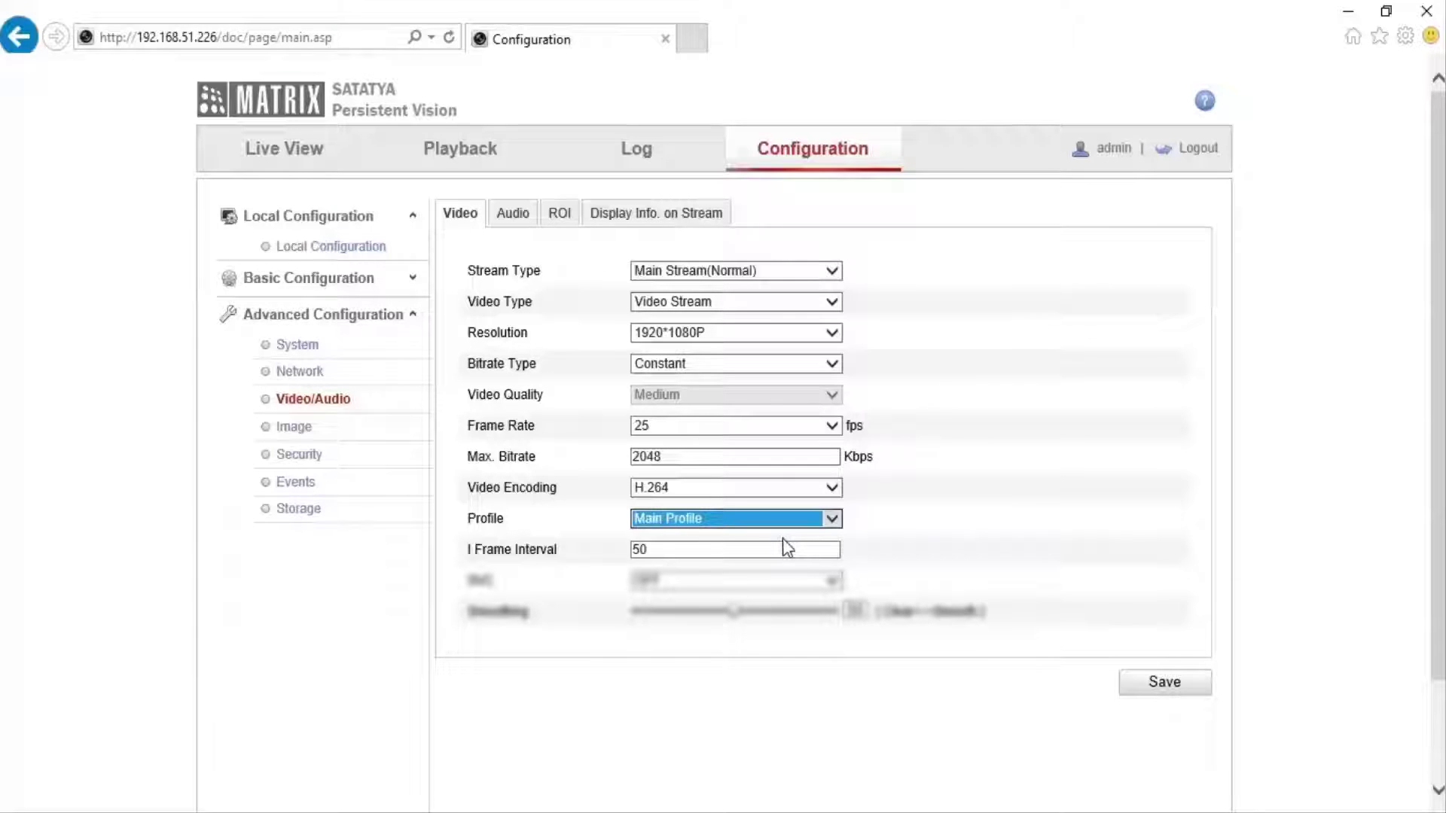
click(760, 549)
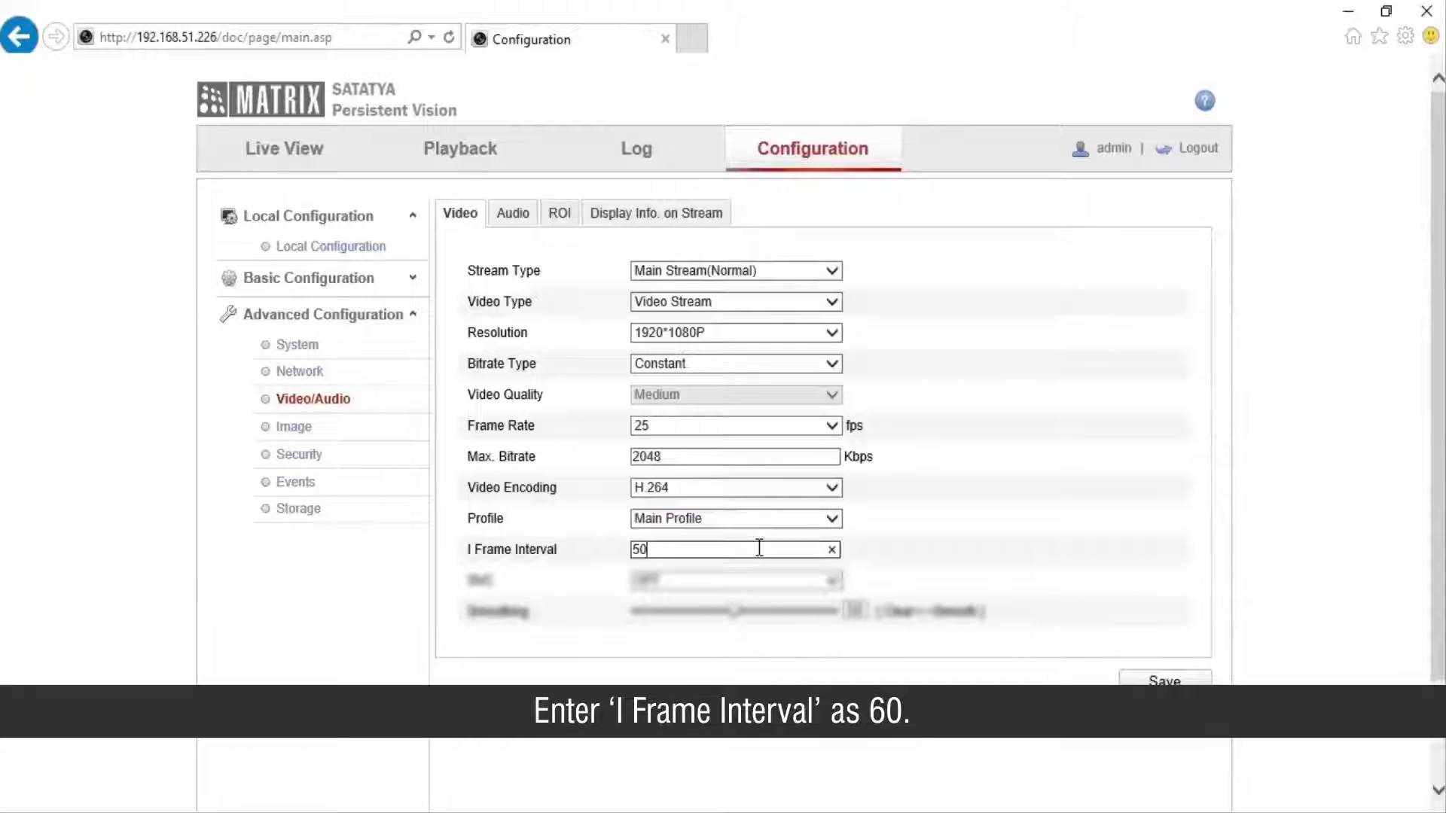
Change the main stream's I Frame Interval from 50 to 60 and save.
click(831, 549)
text(60)
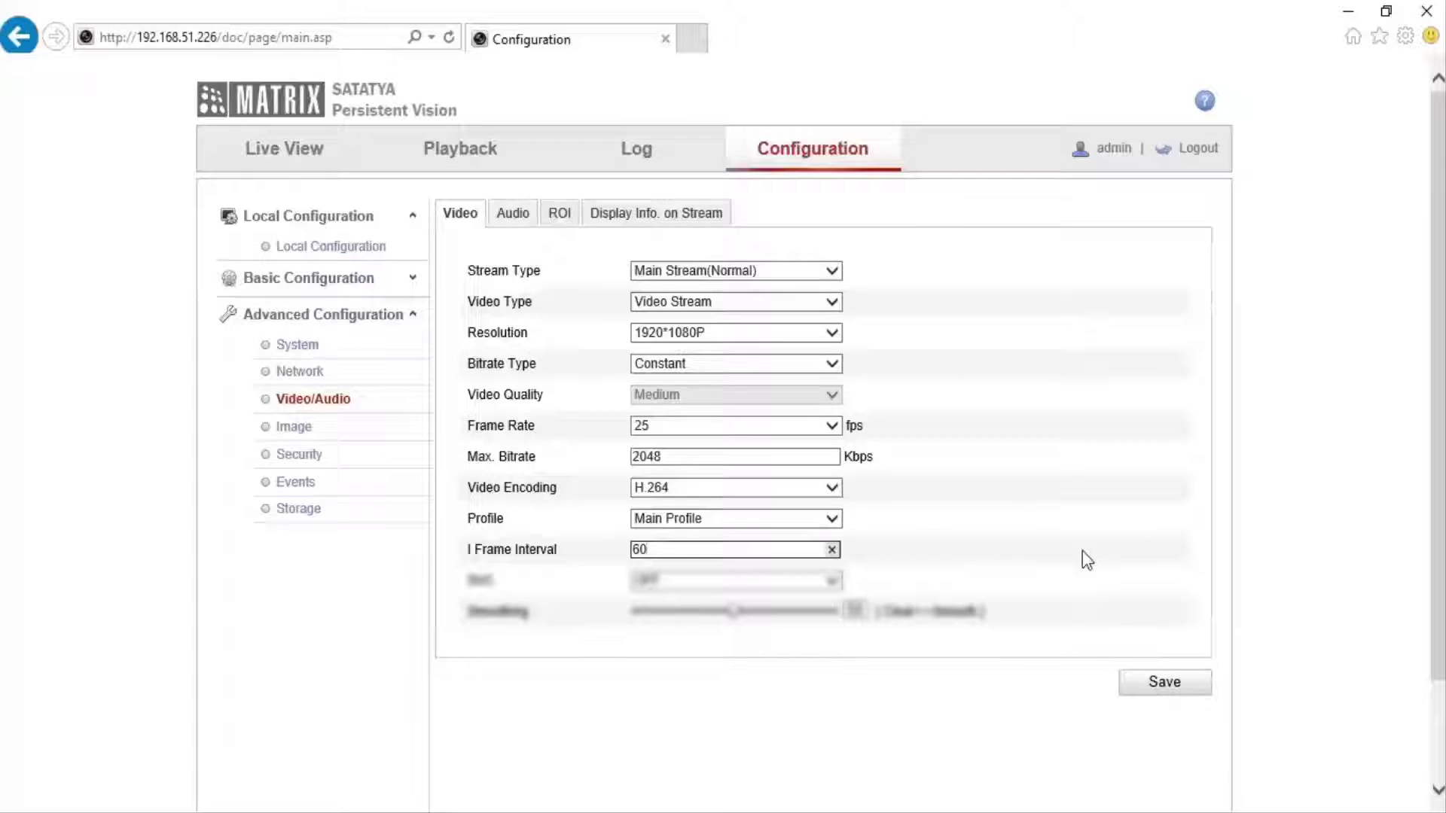
click(1205, 693)
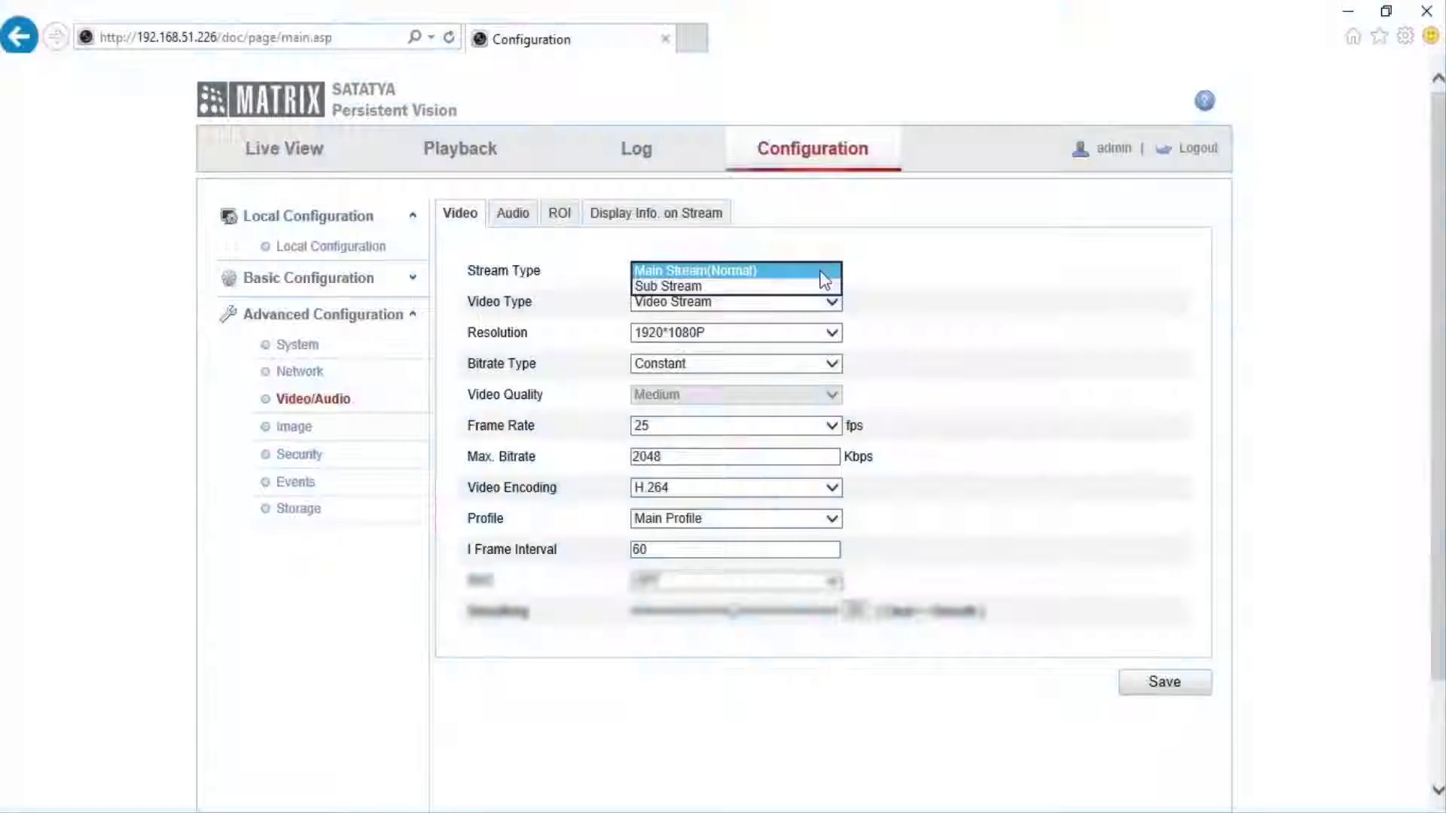
Set the sub stream to 704*576, Constant bitrate, 25 fps and 1024 Kbps max bitrate.
click(835, 285)
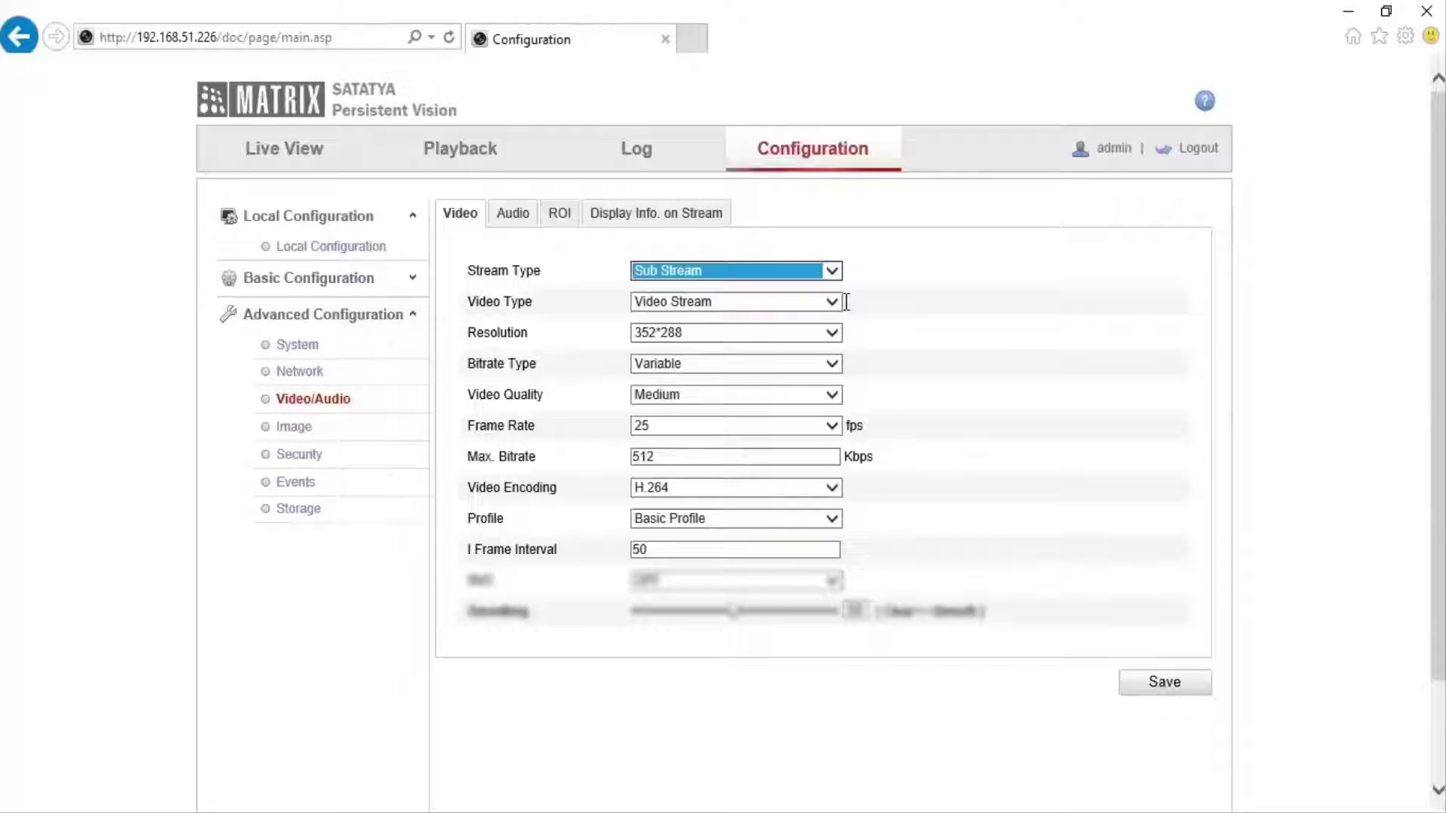
click(786, 332)
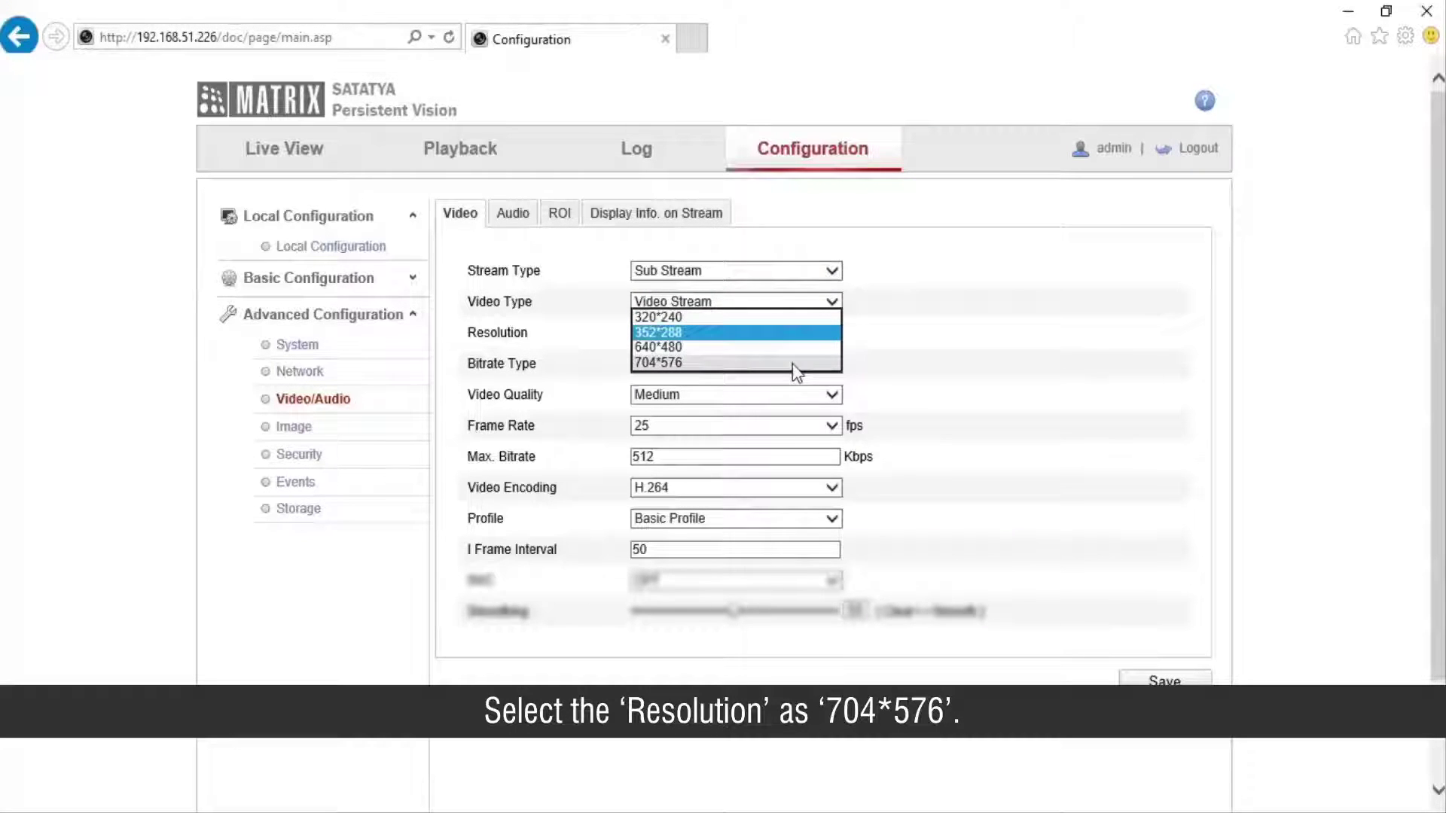
click(792, 364)
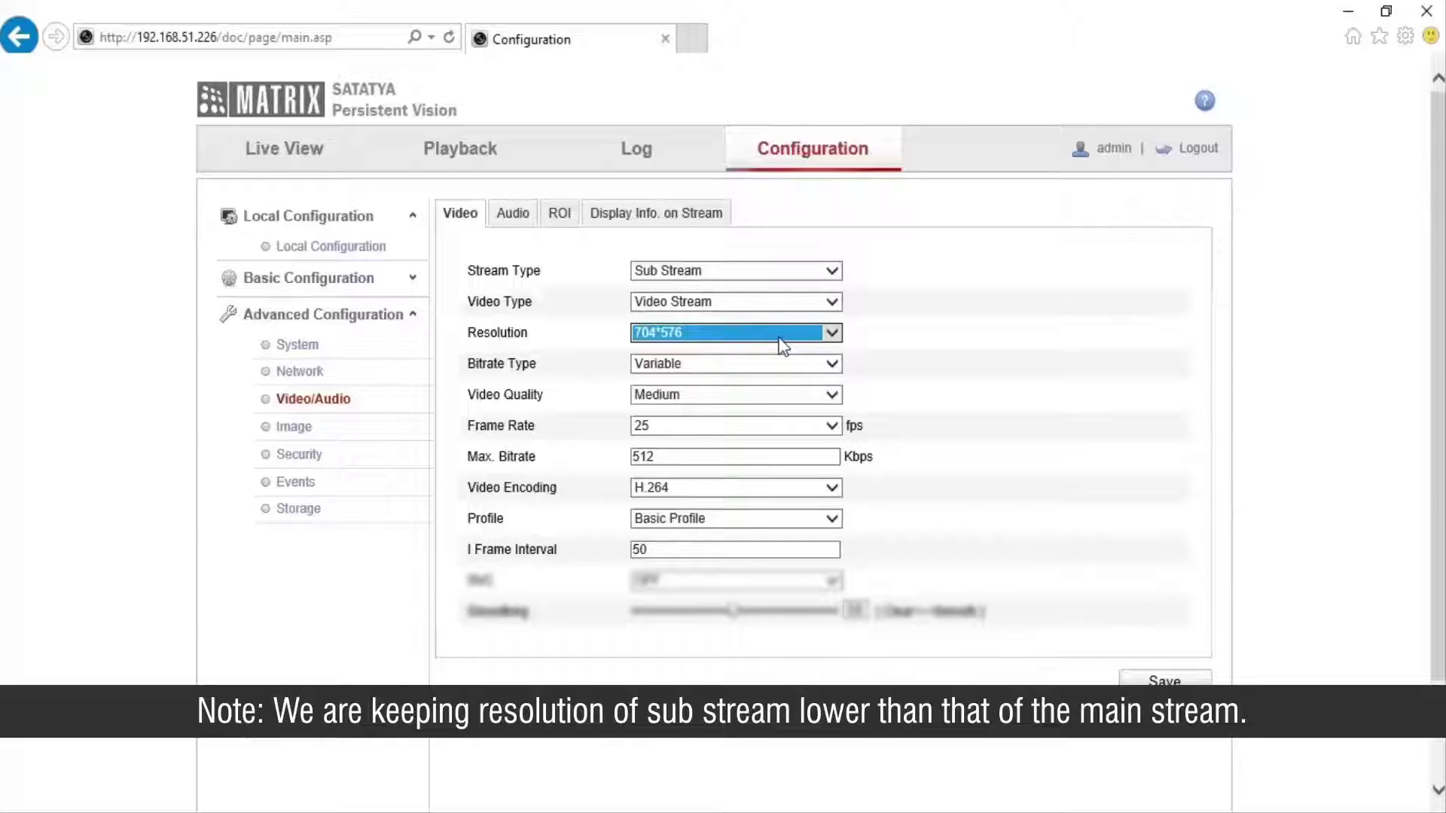
click(800, 365)
click(818, 379)
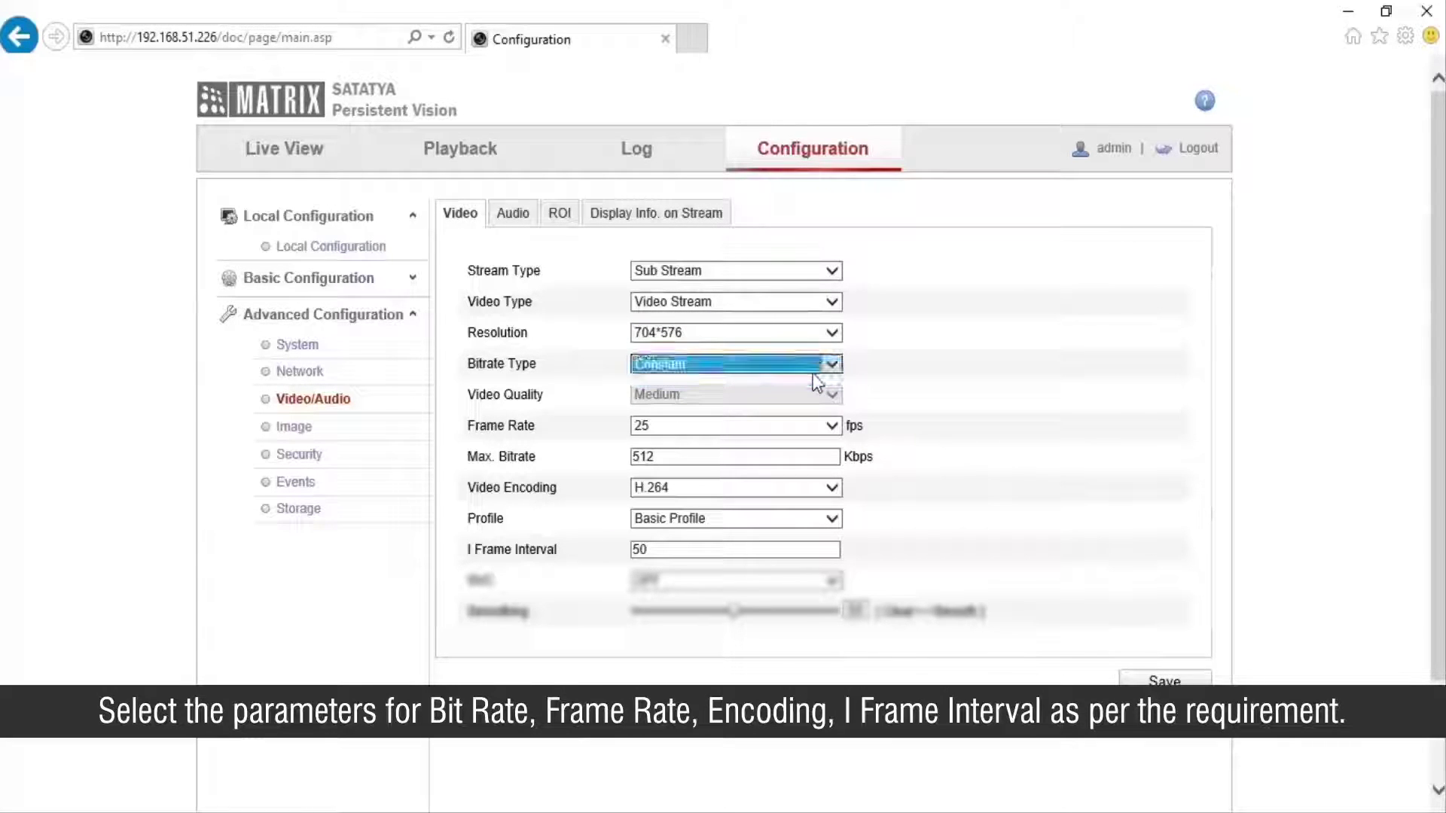
click(829, 427)
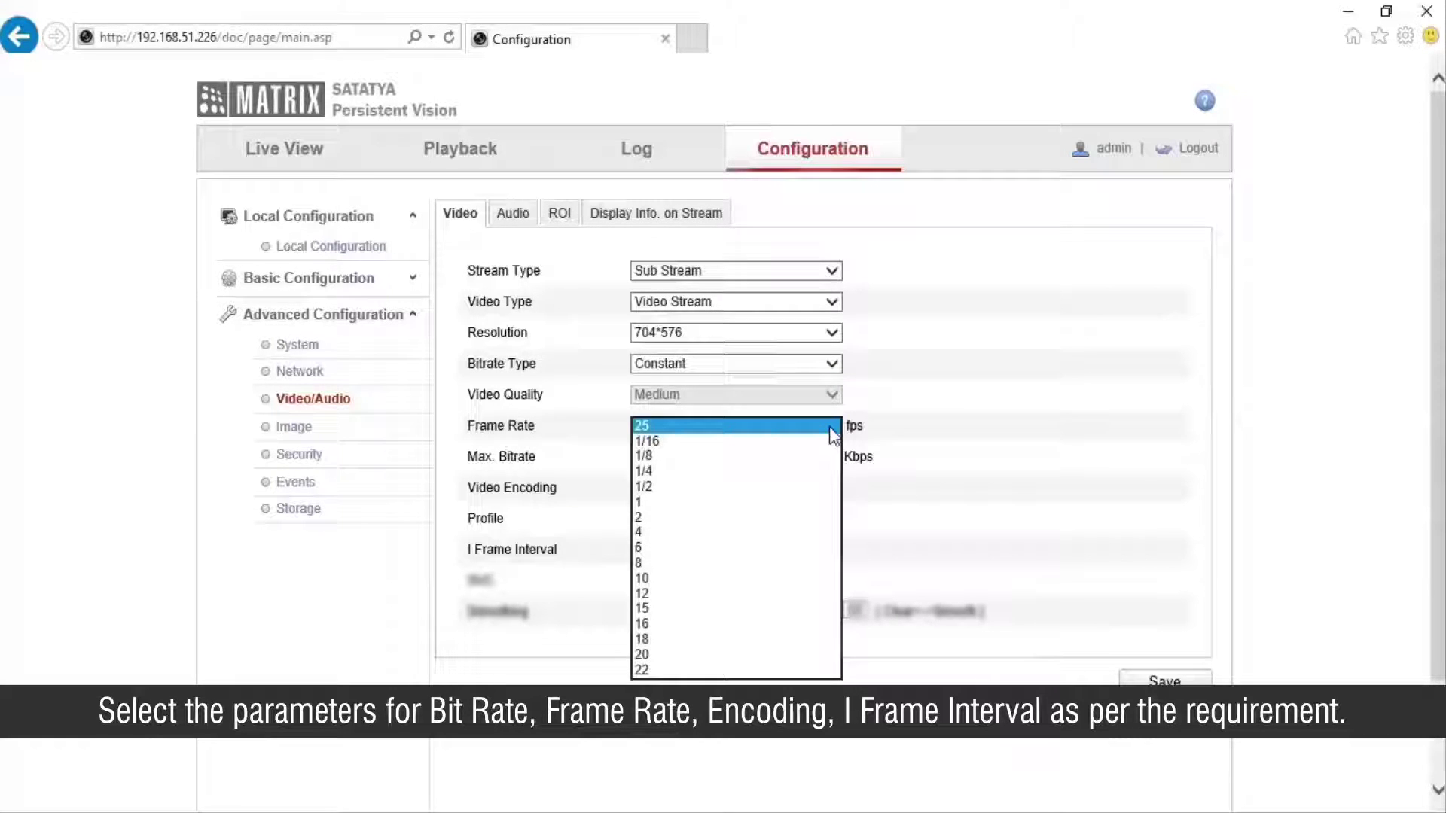
click(829, 426)
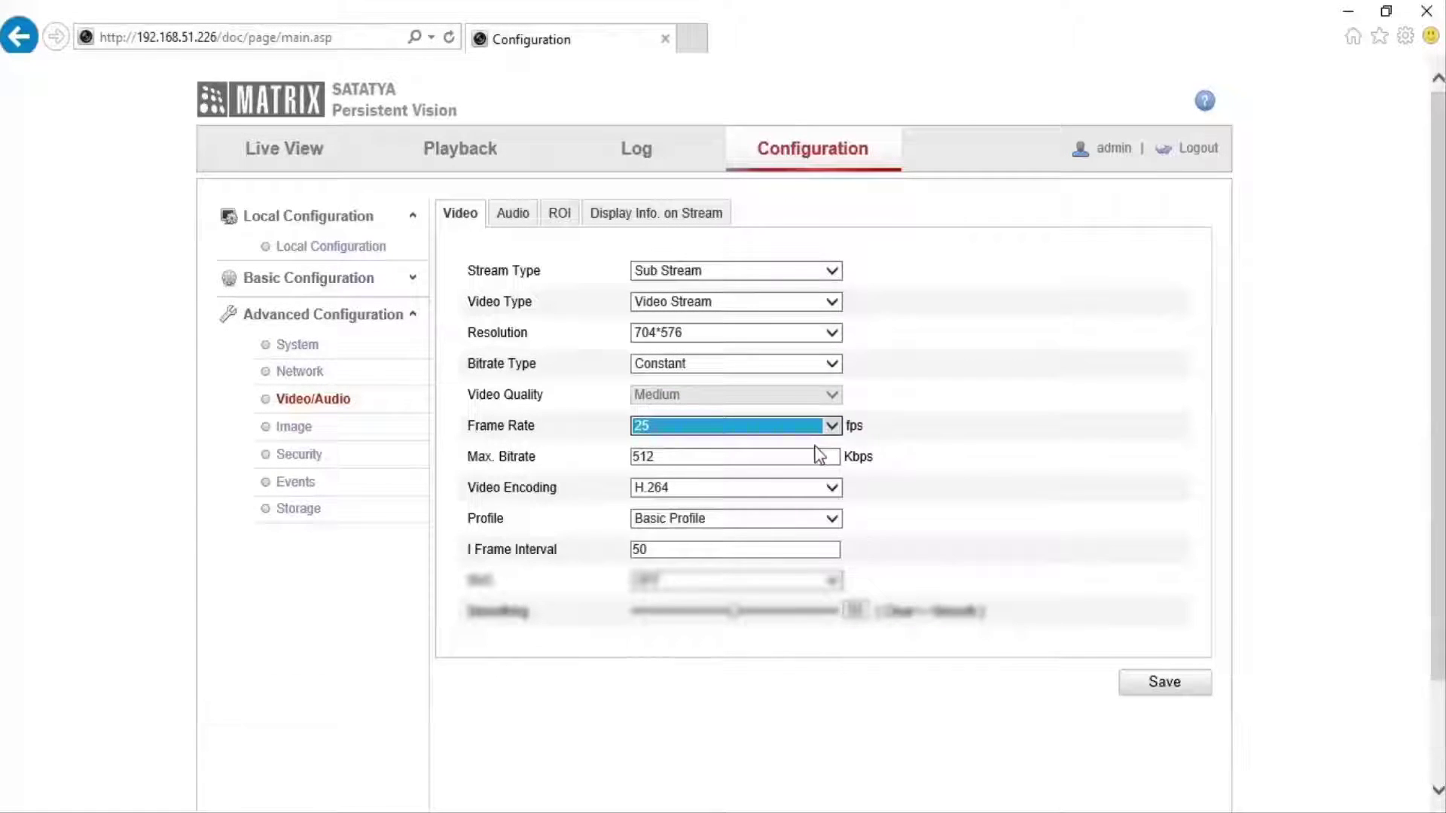
click(804, 457)
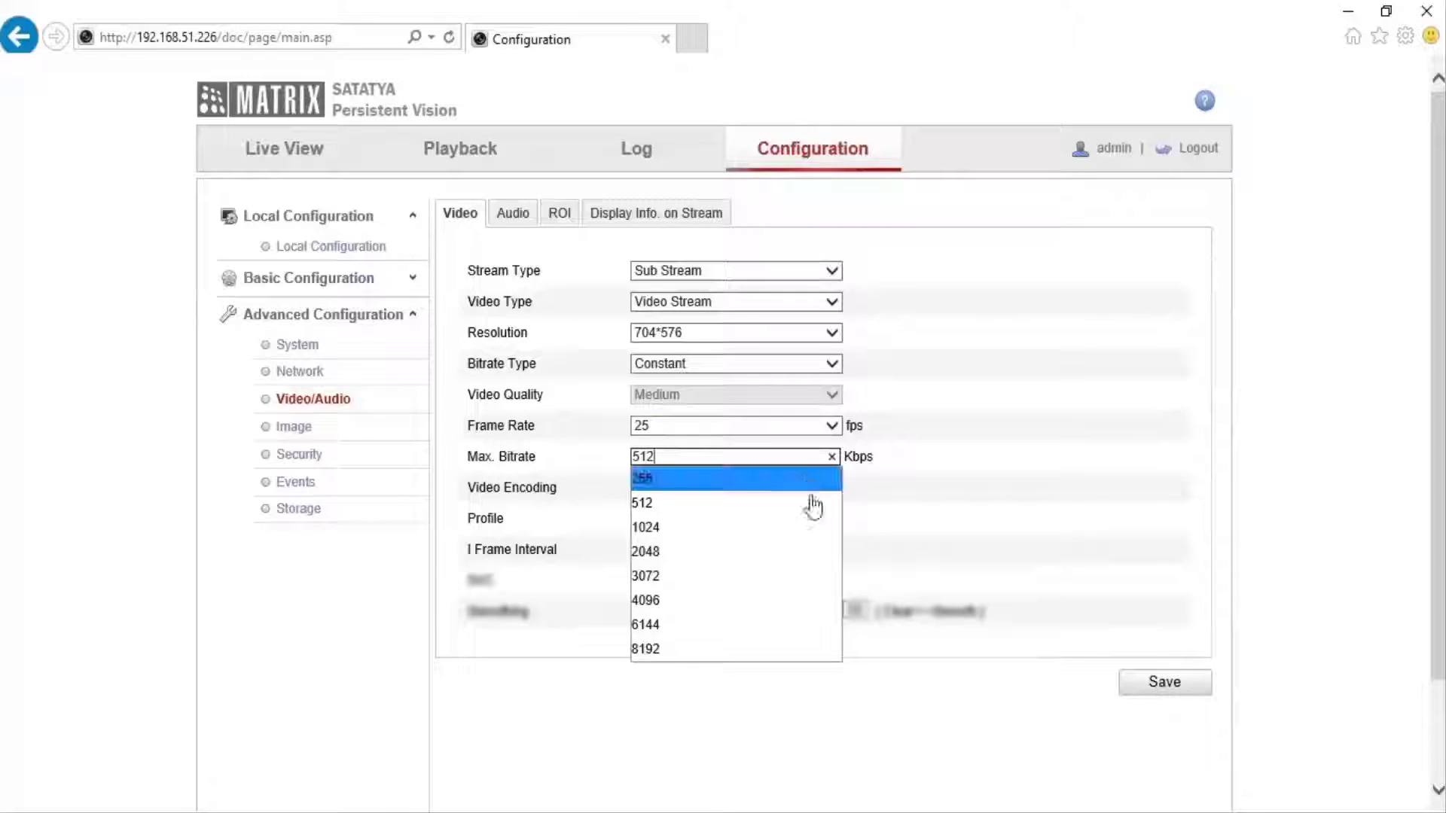
click(824, 532)
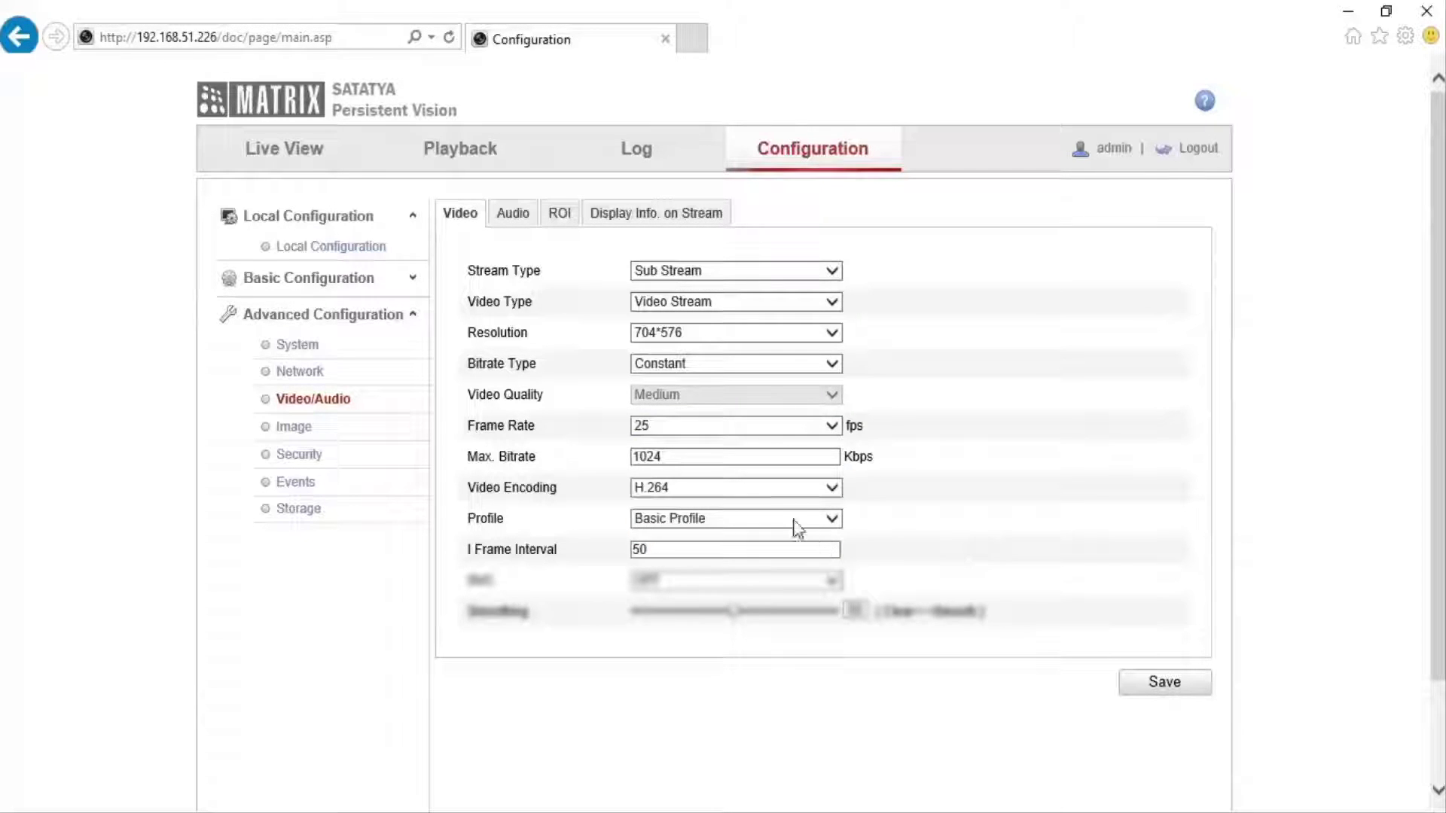
Keep H.264 Basic Profile, set I Frame Interval to 60, and save the sub stream.
click(778, 497)
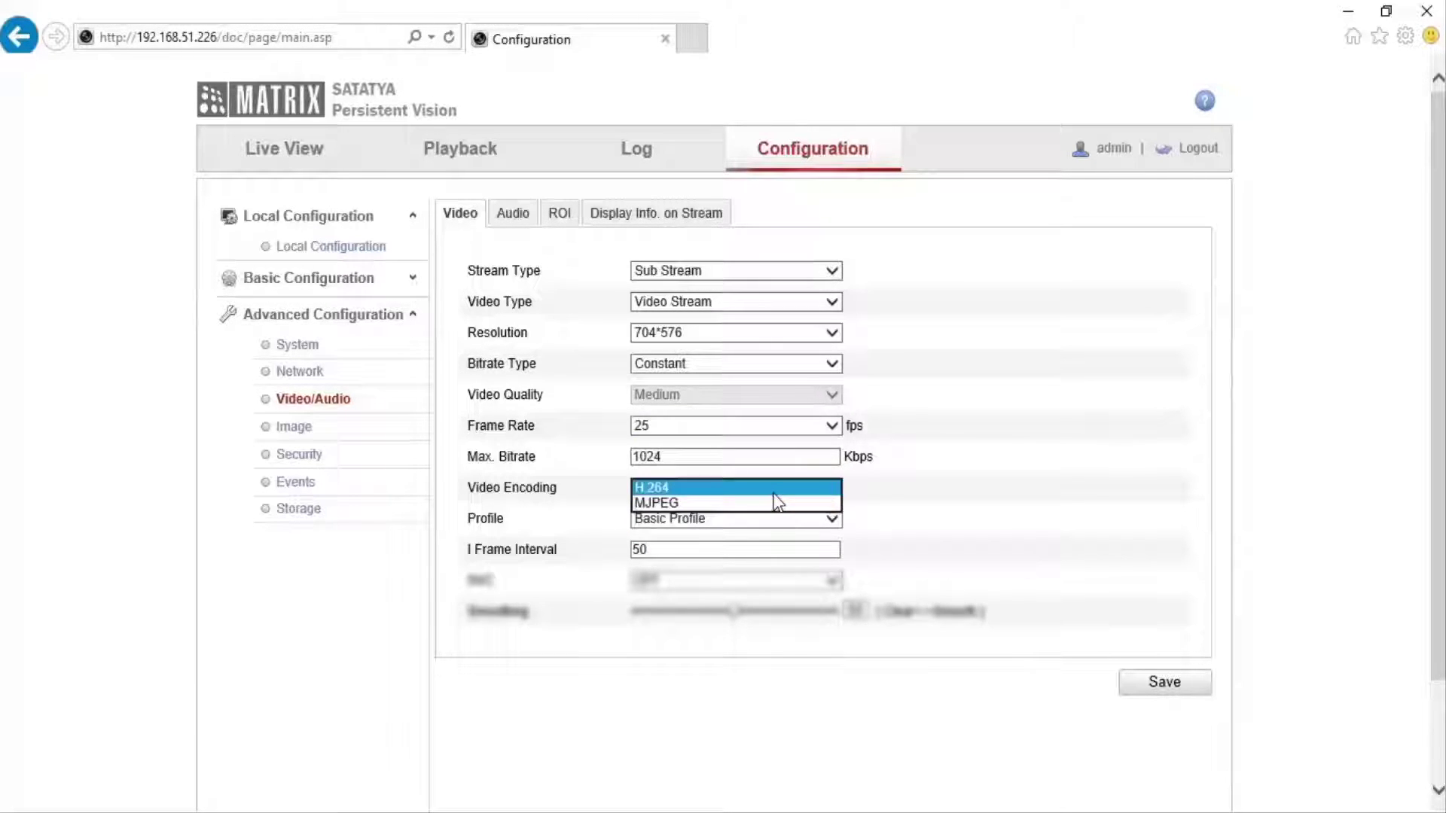
click(774, 493)
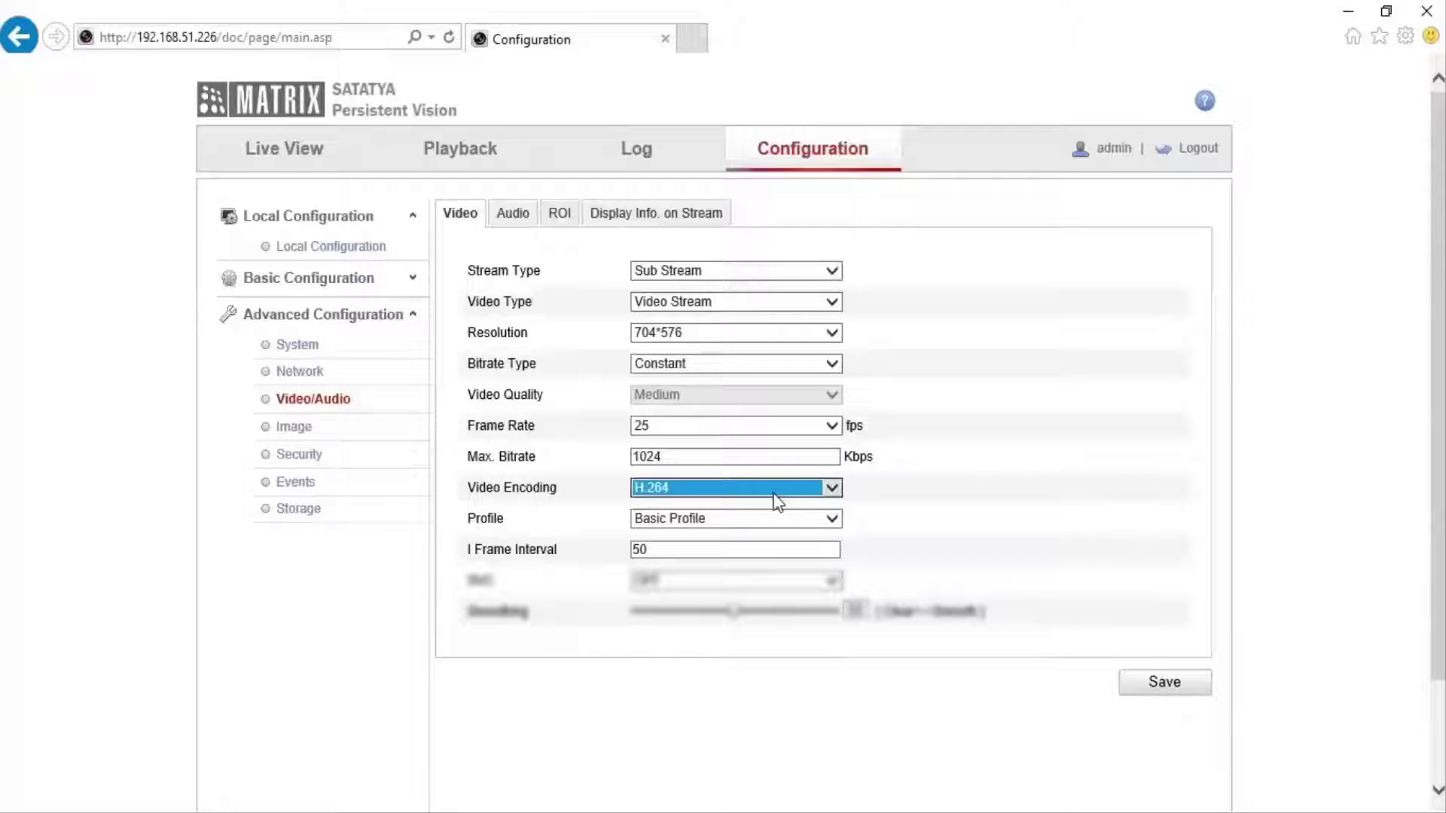
click(821, 524)
click(819, 524)
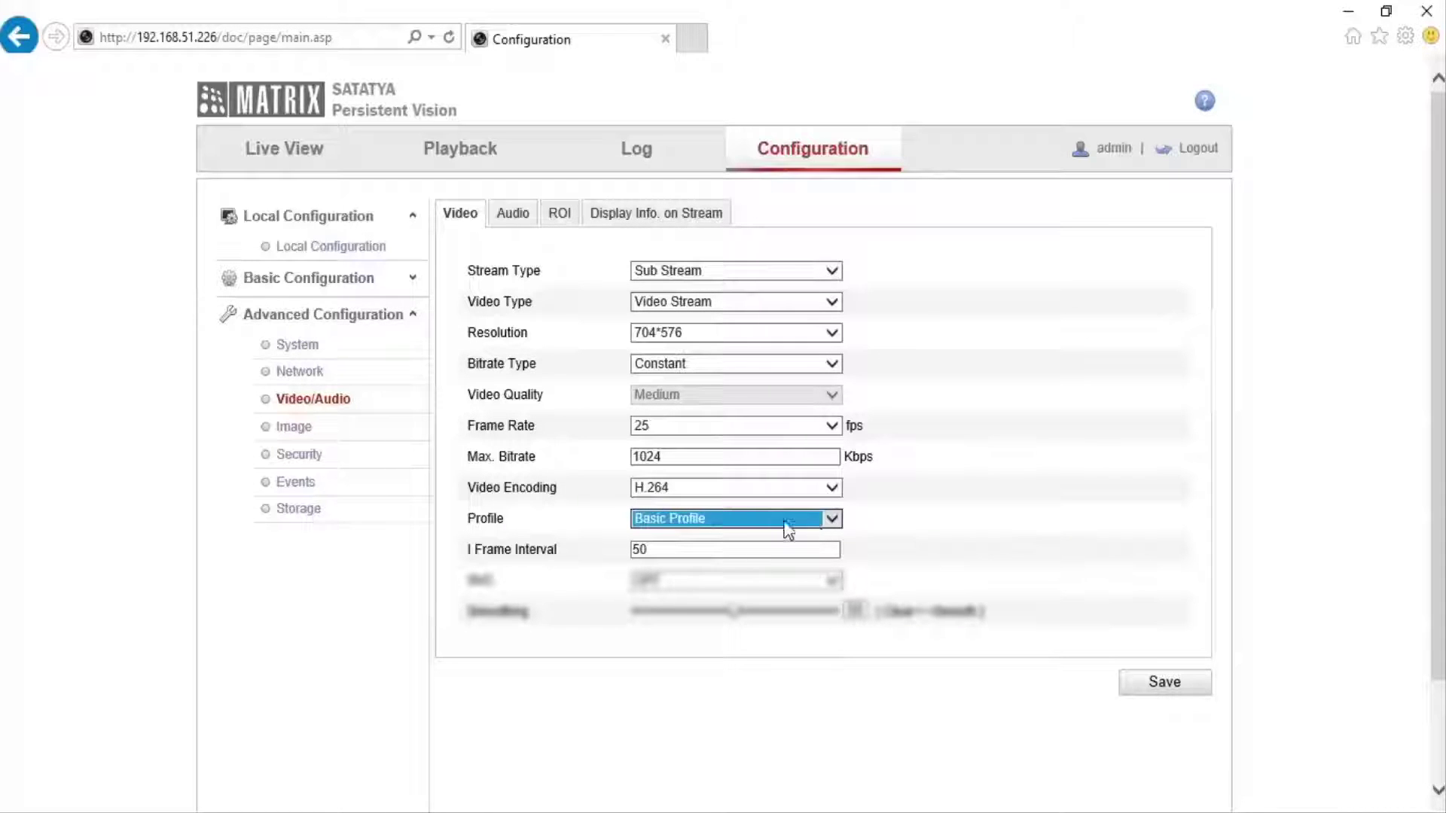
click(736, 549)
click(832, 549)
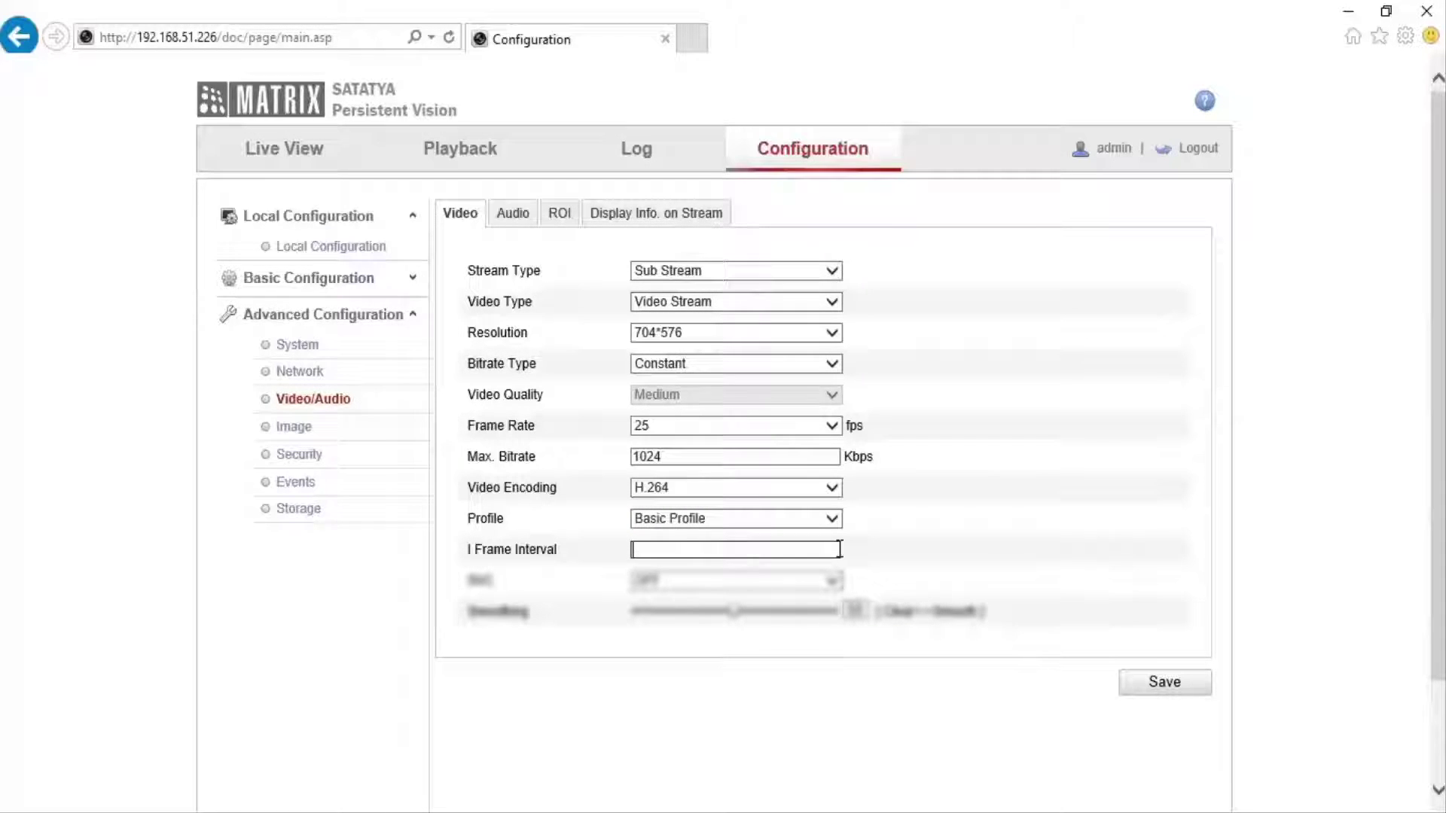
text(60)
click(879, 557)
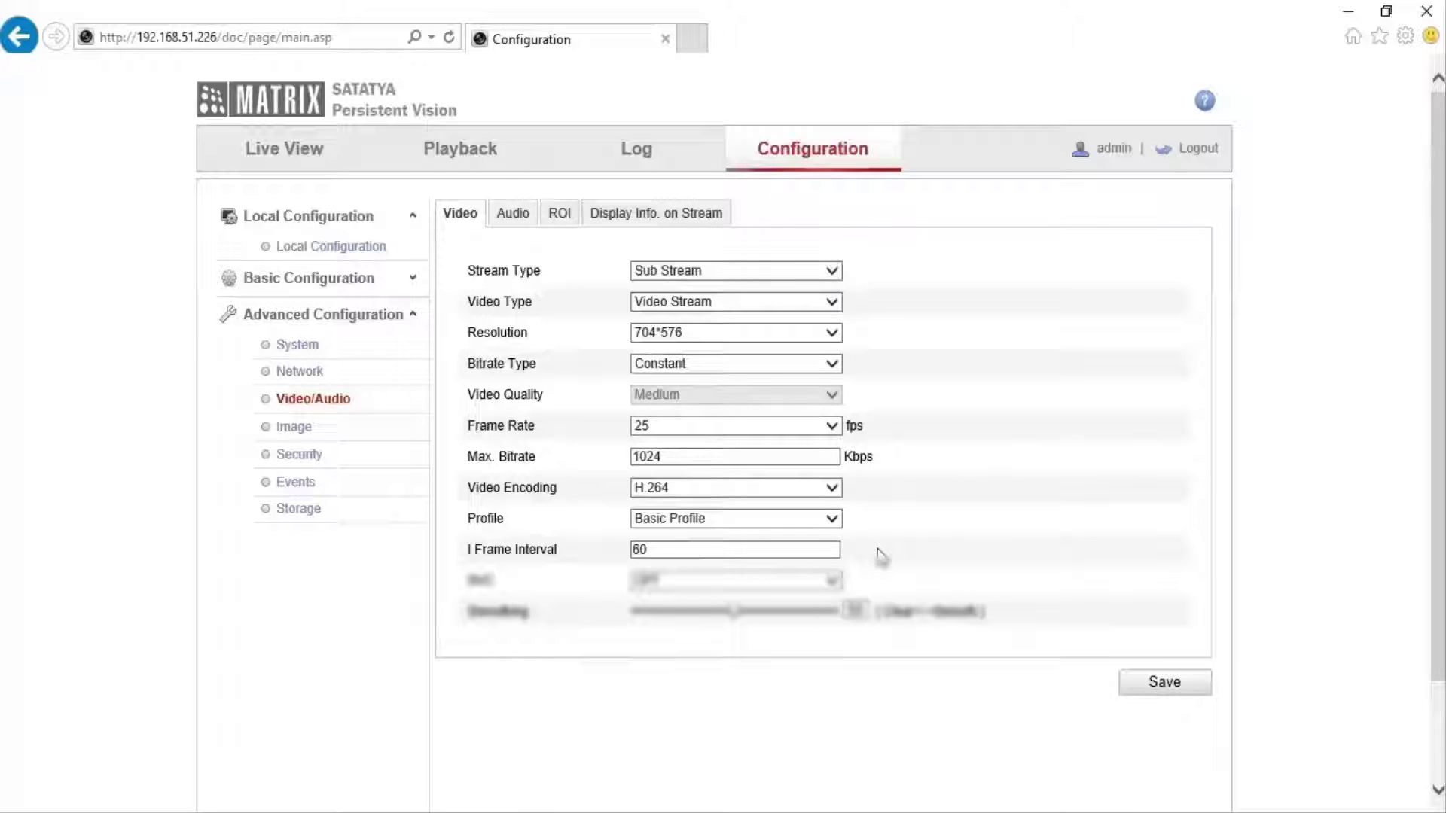
click(1198, 690)
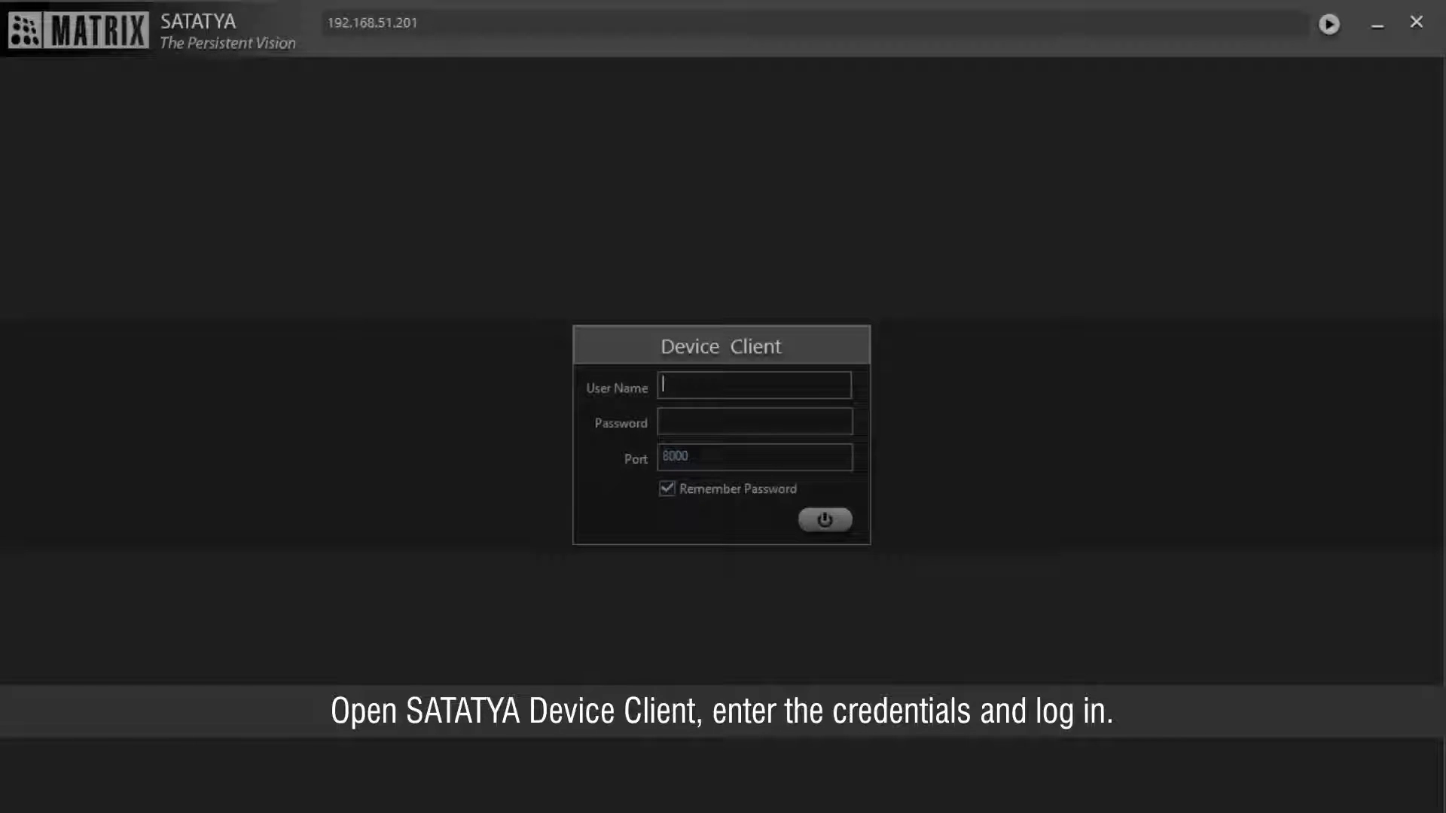
Log in to SATATYA Device Client as admin with the account password.
text(admin)
key(Tab)
text(admin)
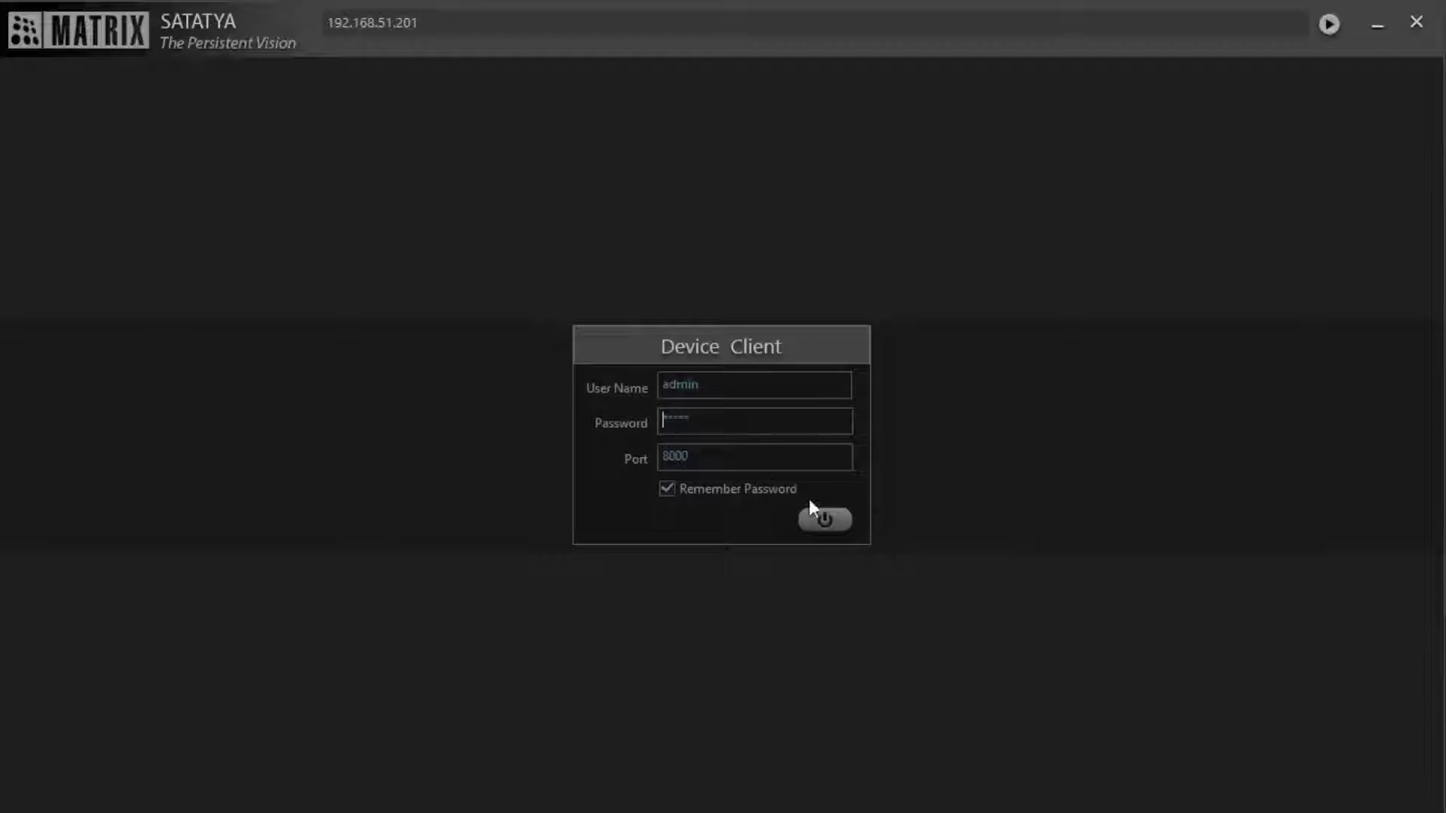
click(841, 526)
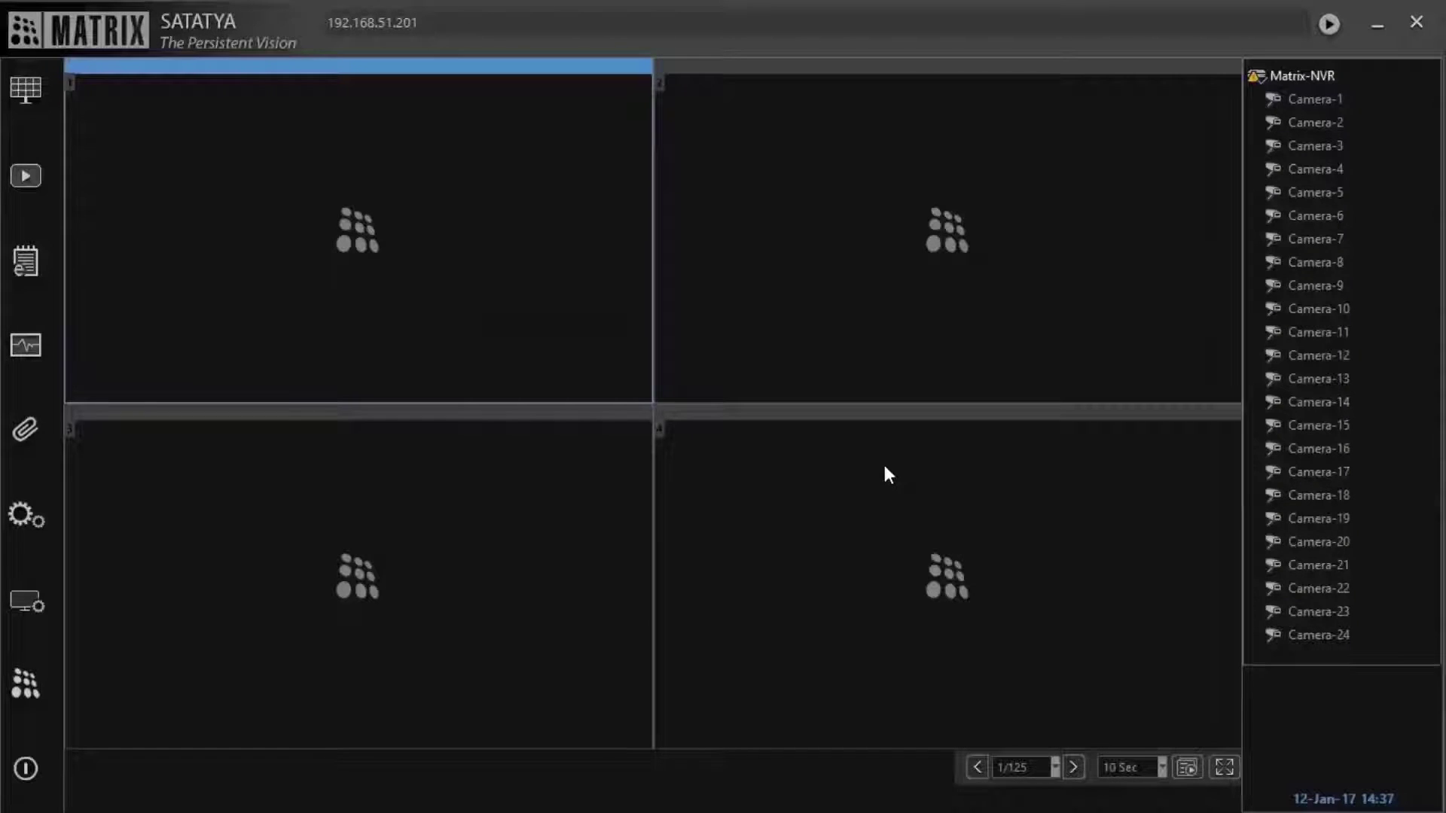
Run a network search from Device Configuration > Camera Settings > Camera Search.
click(34, 528)
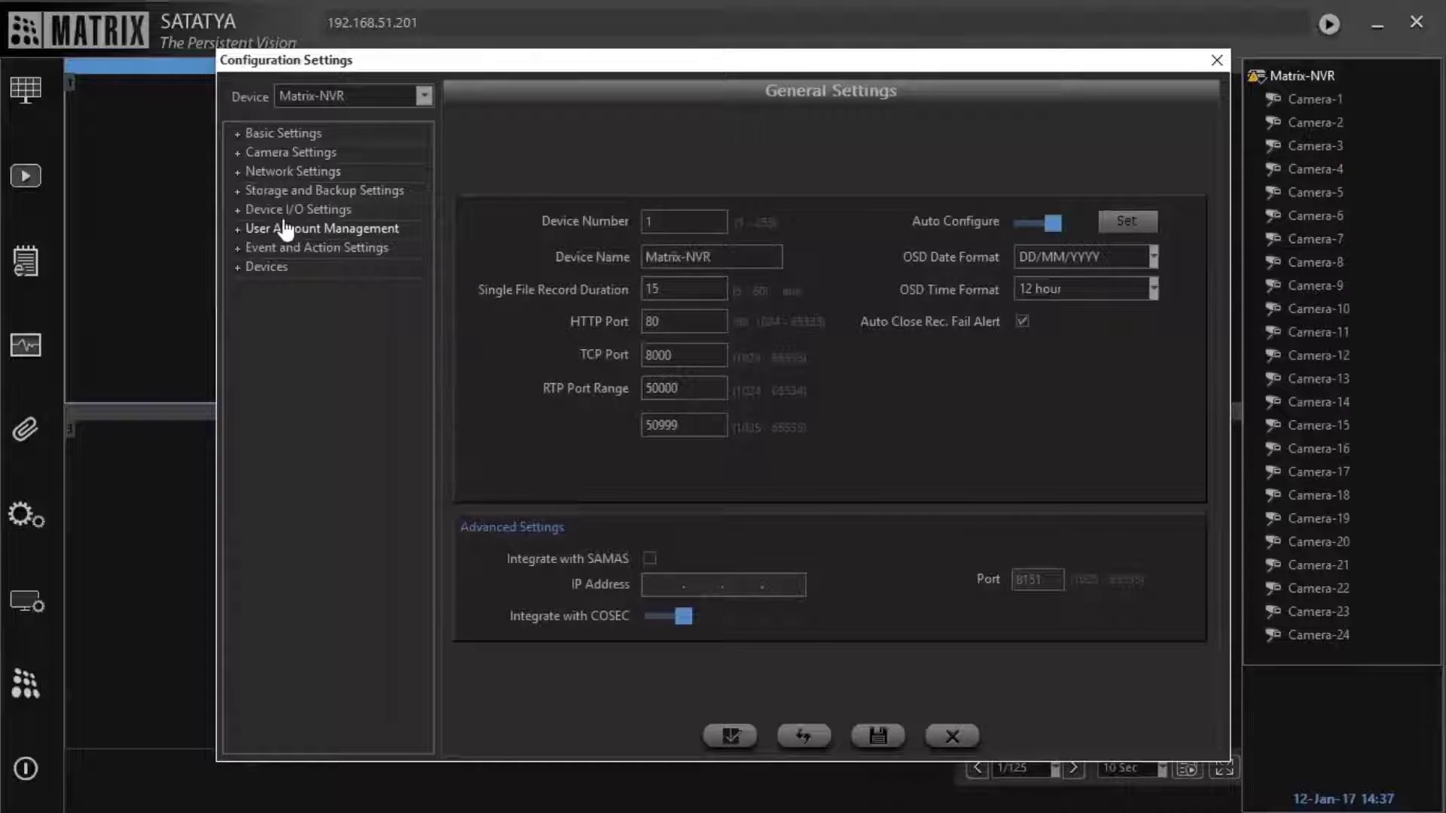
click(313, 155)
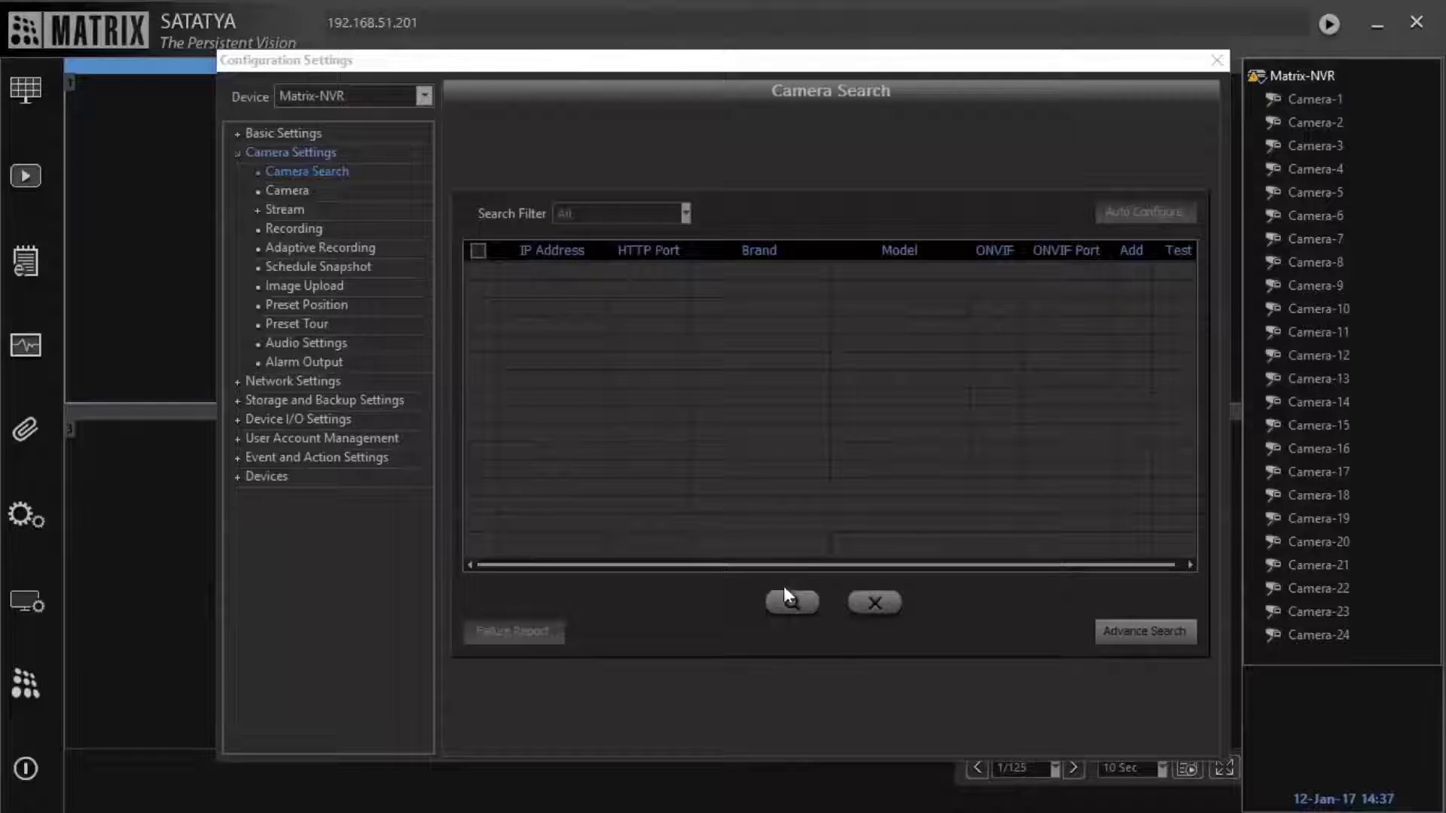
click(803, 603)
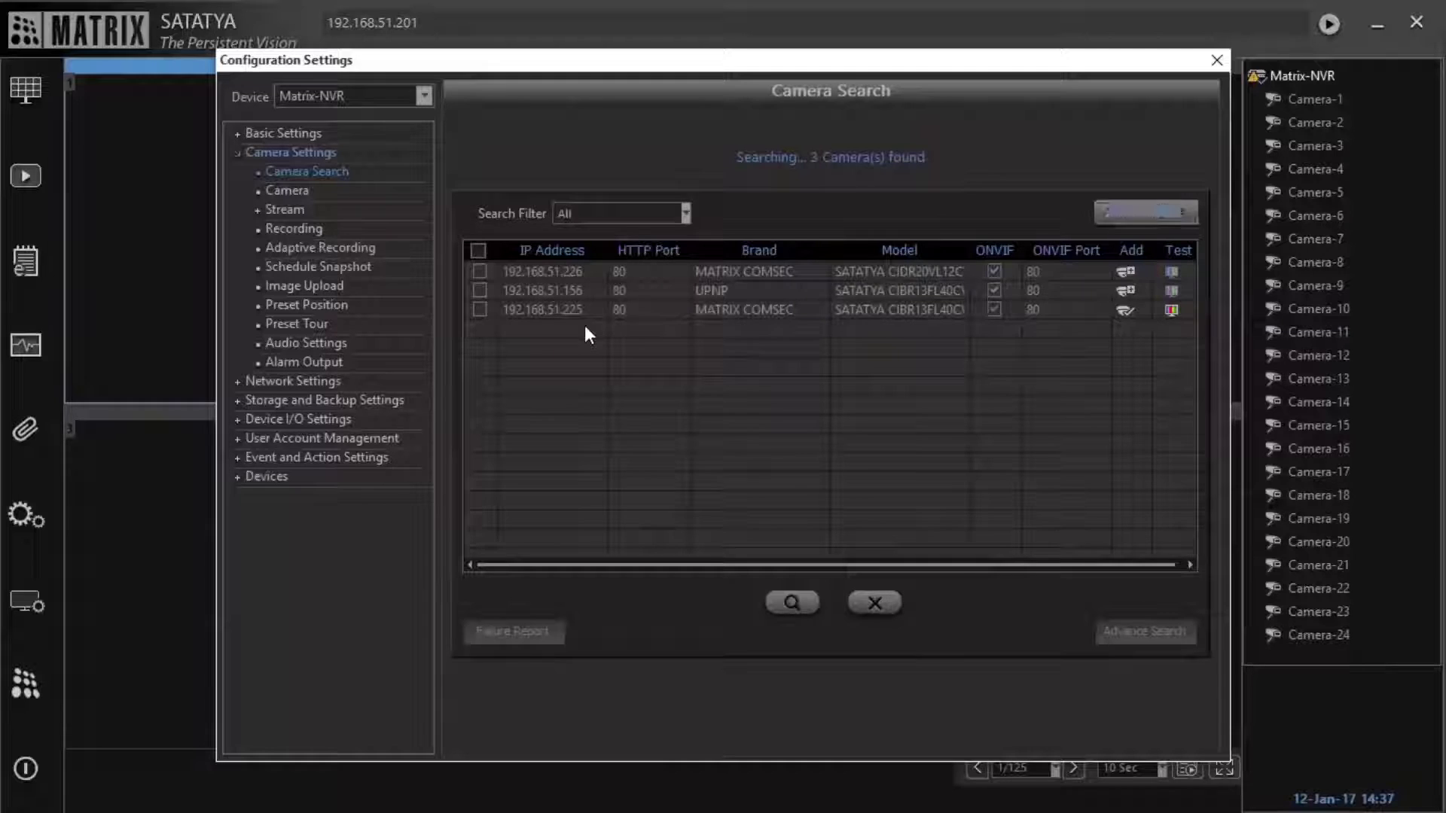
Stop the search, add camera 192.168.51.226 at index 1, then open Stream > IP.
click(873, 610)
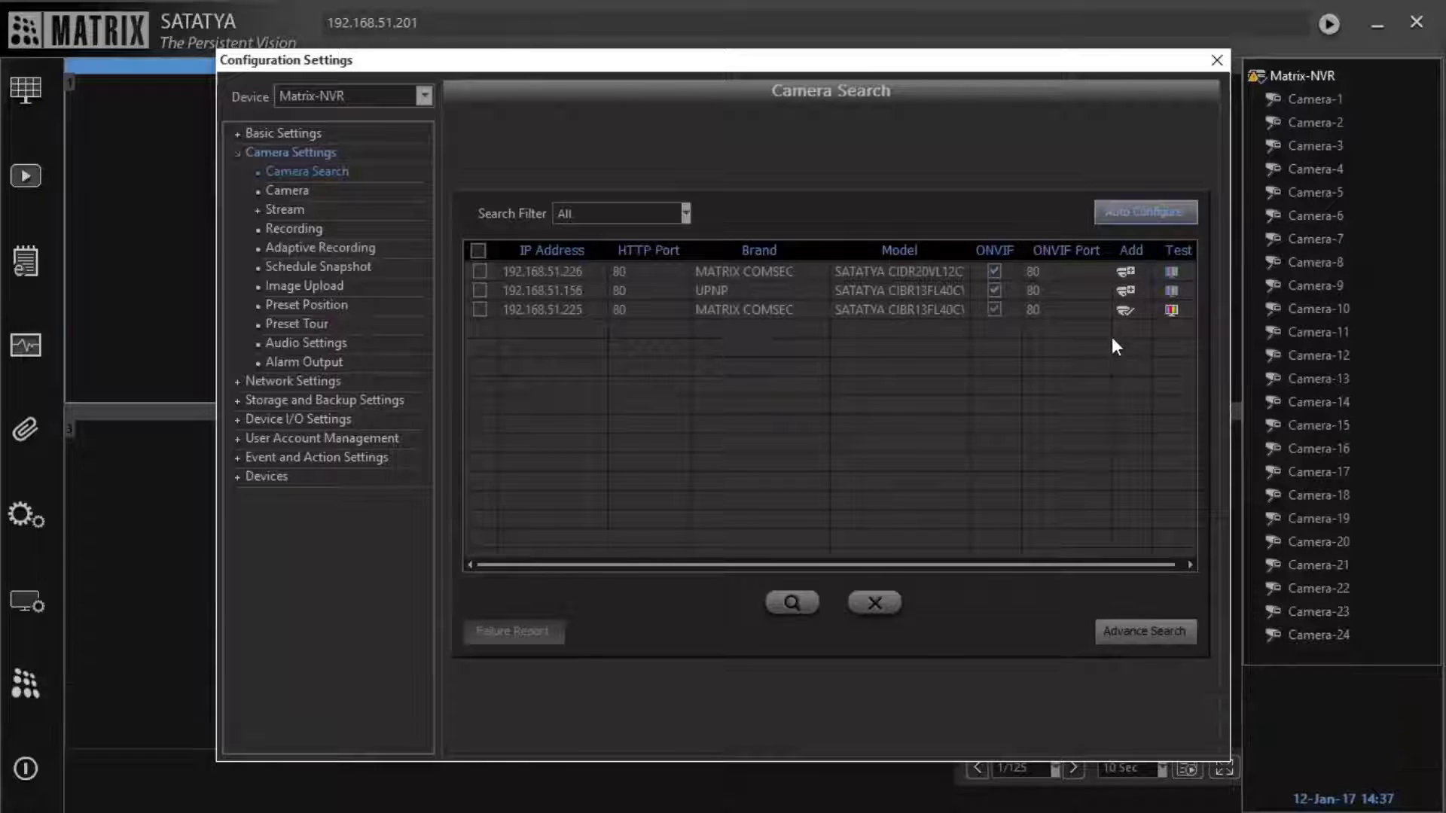
click(1127, 273)
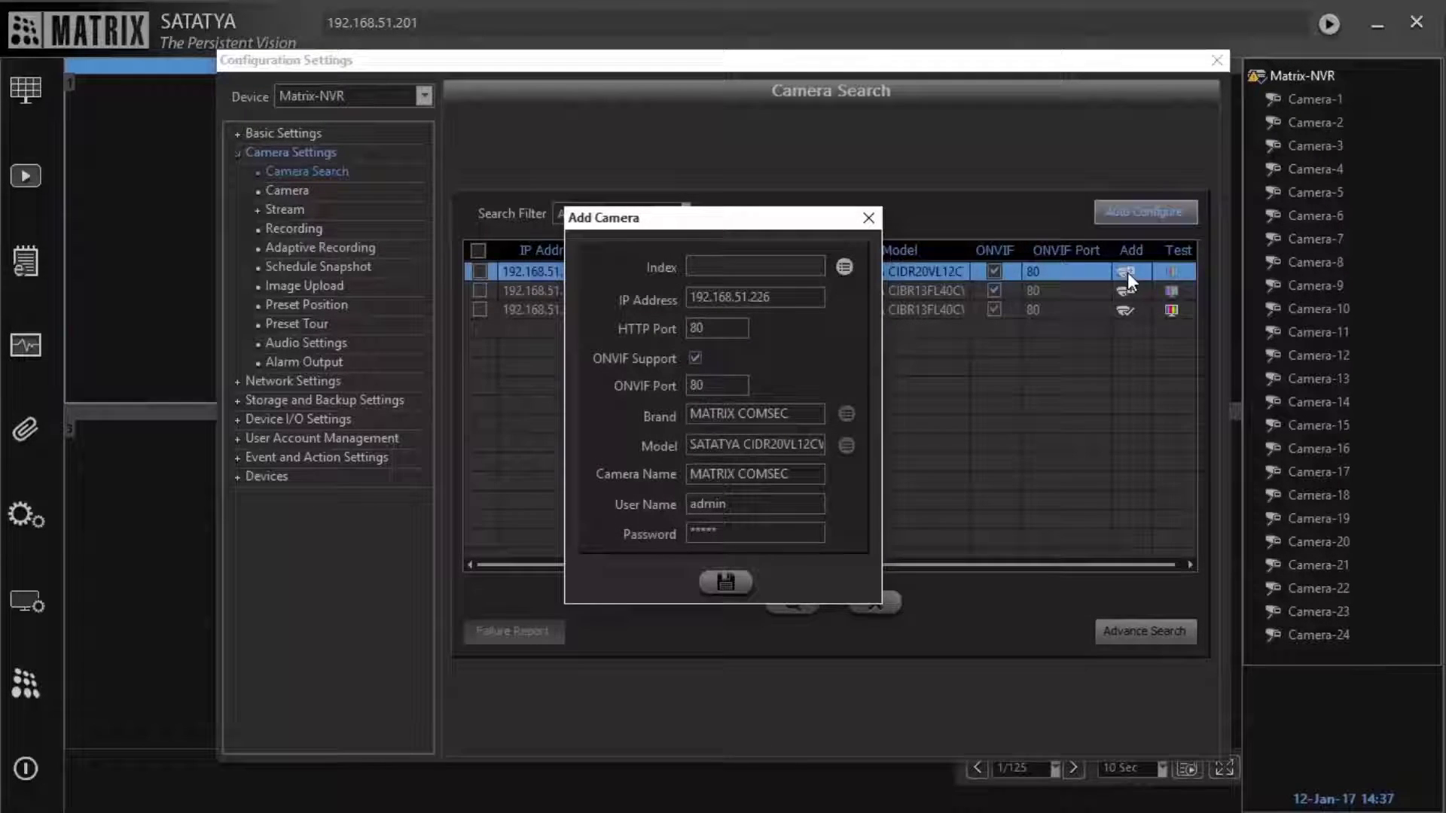
click(846, 266)
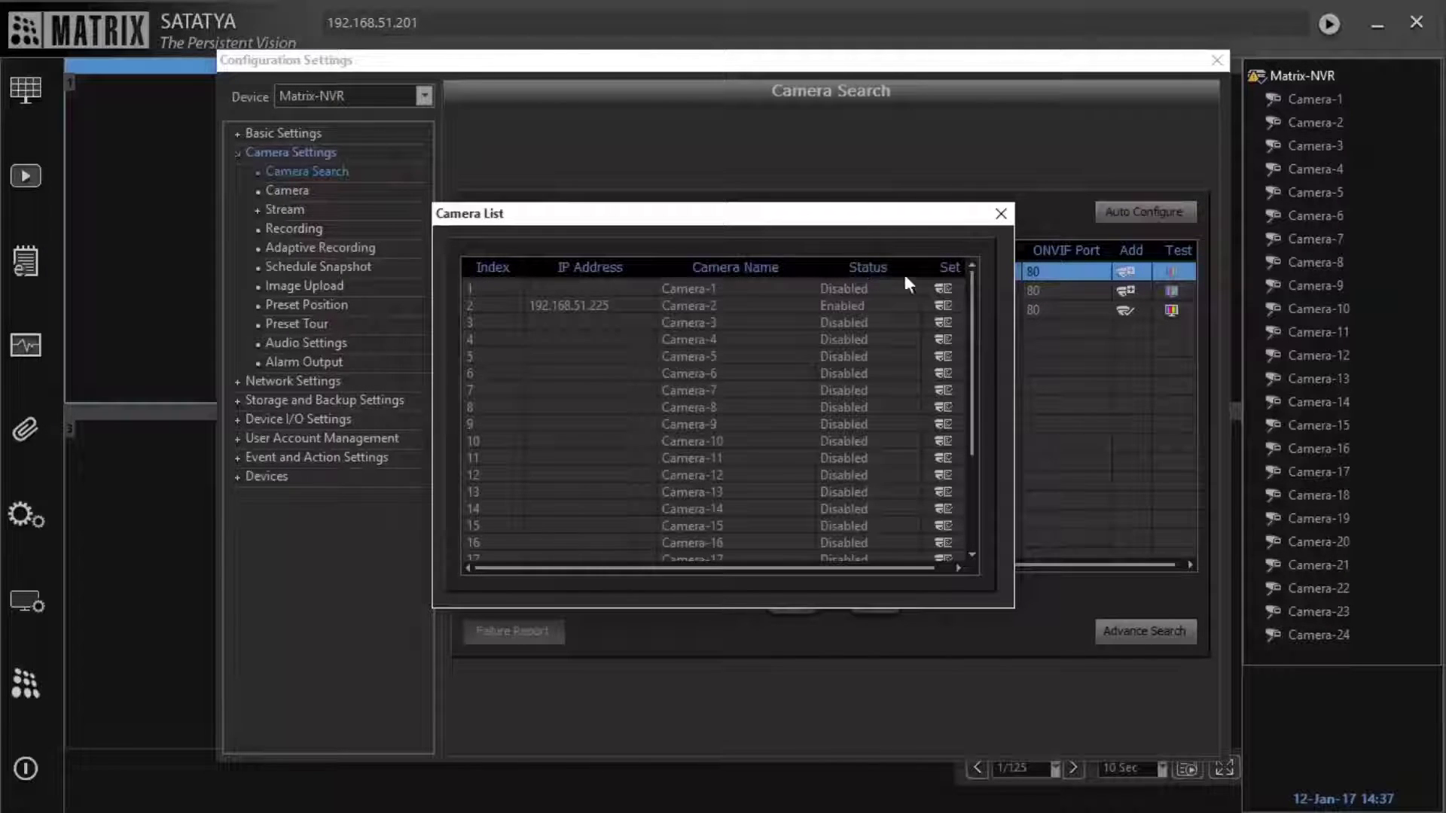
click(945, 289)
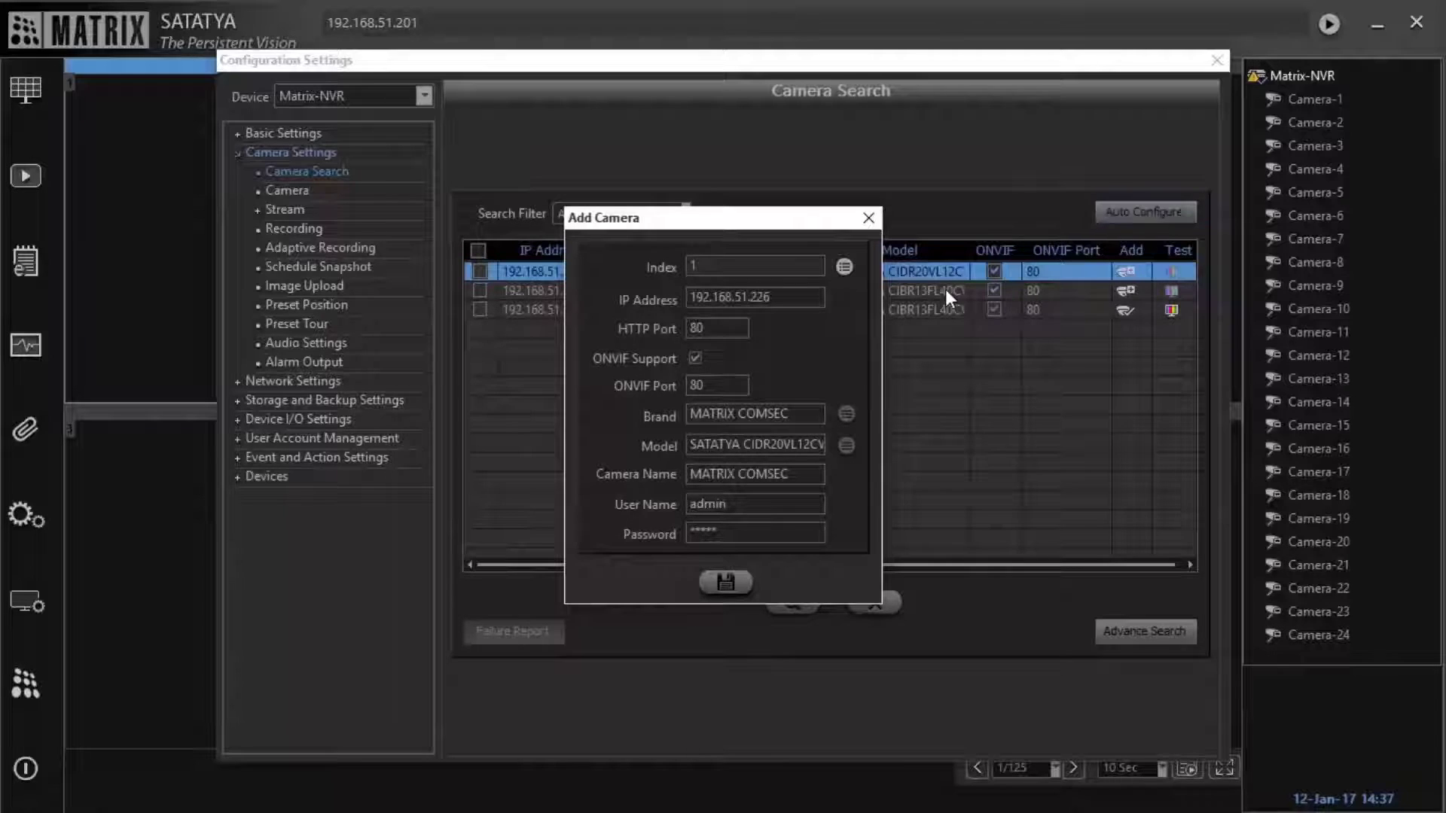
click(767, 506)
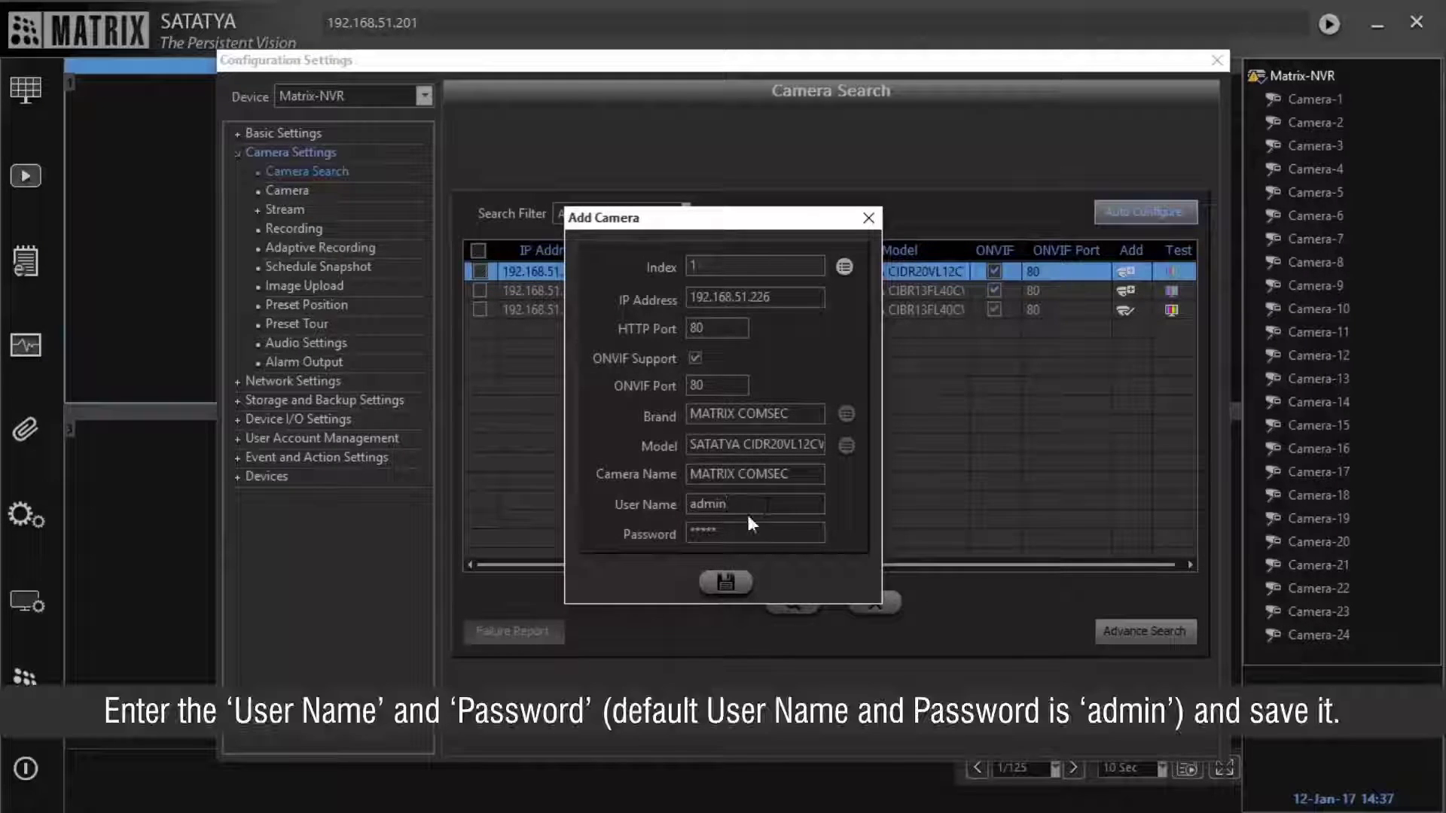
click(742, 533)
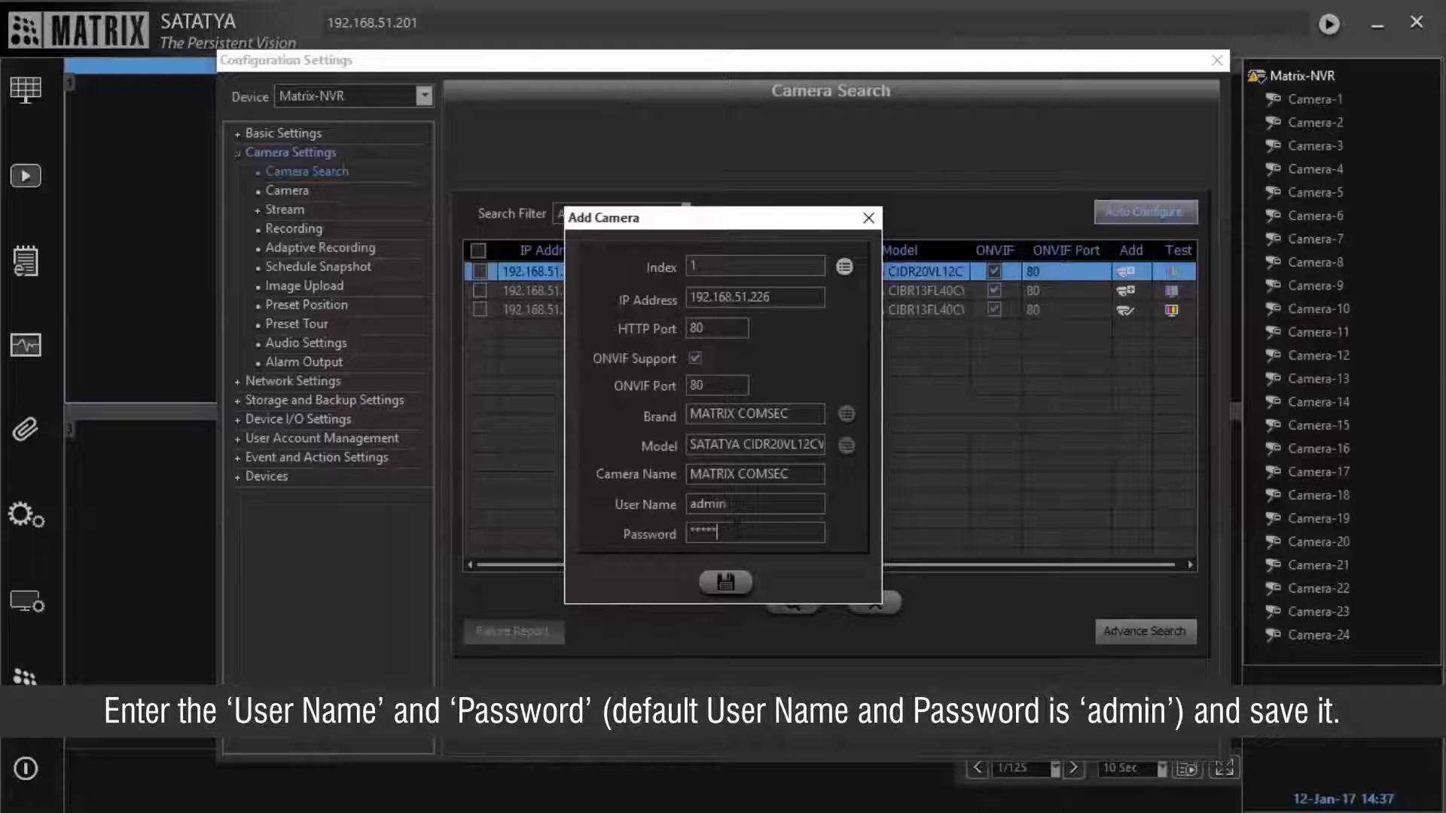
click(711, 590)
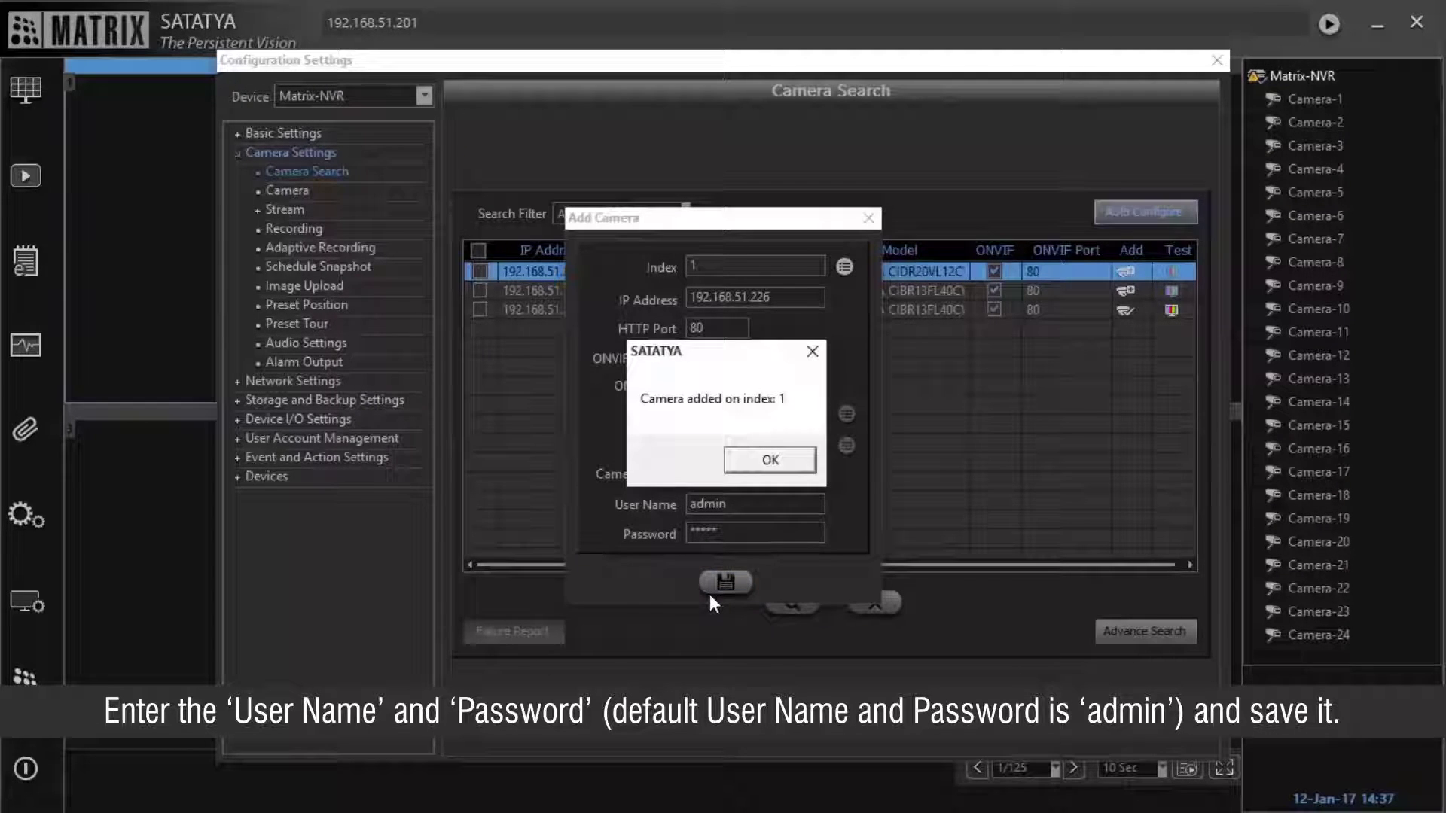
click(763, 468)
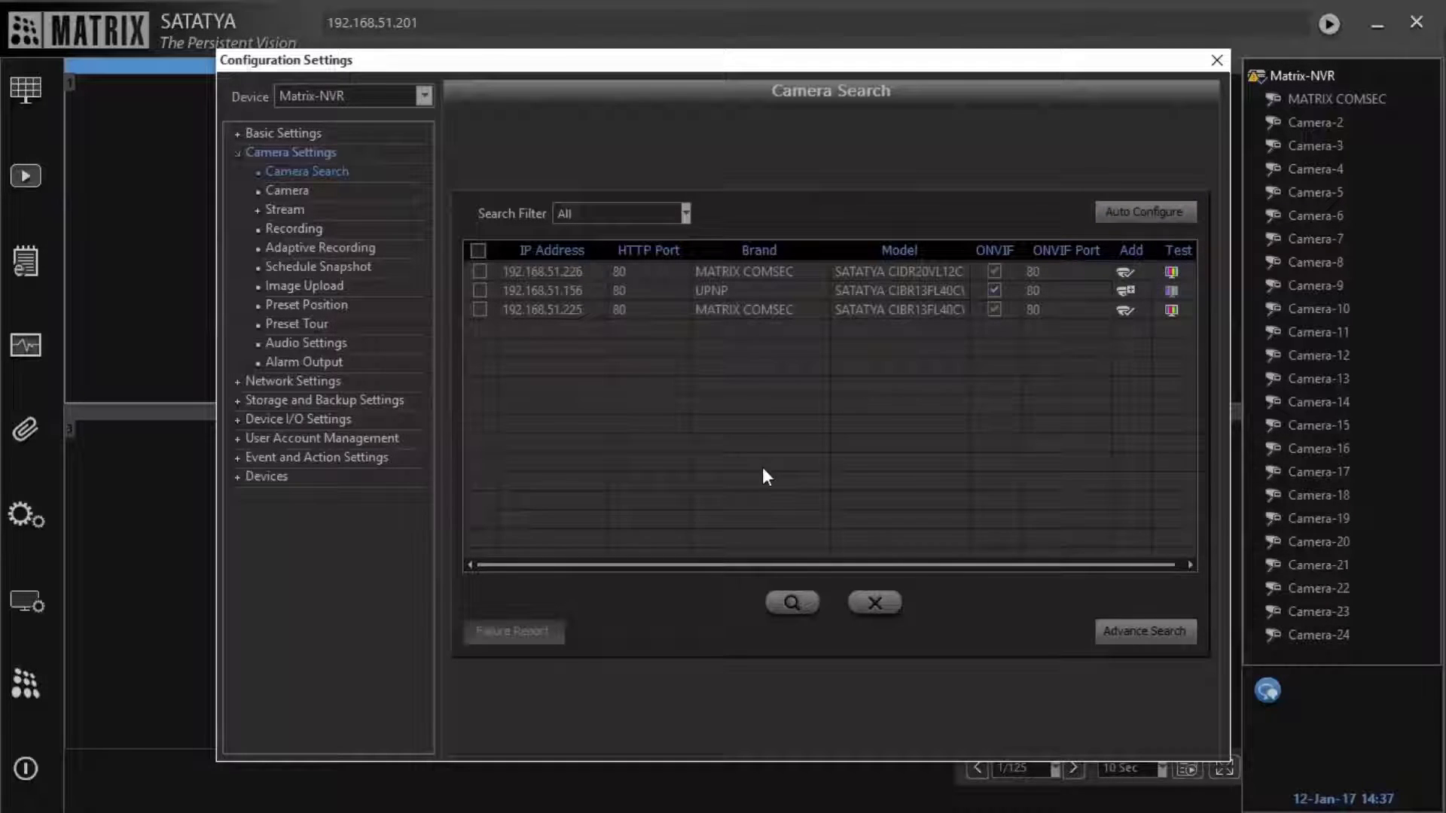
click(282, 211)
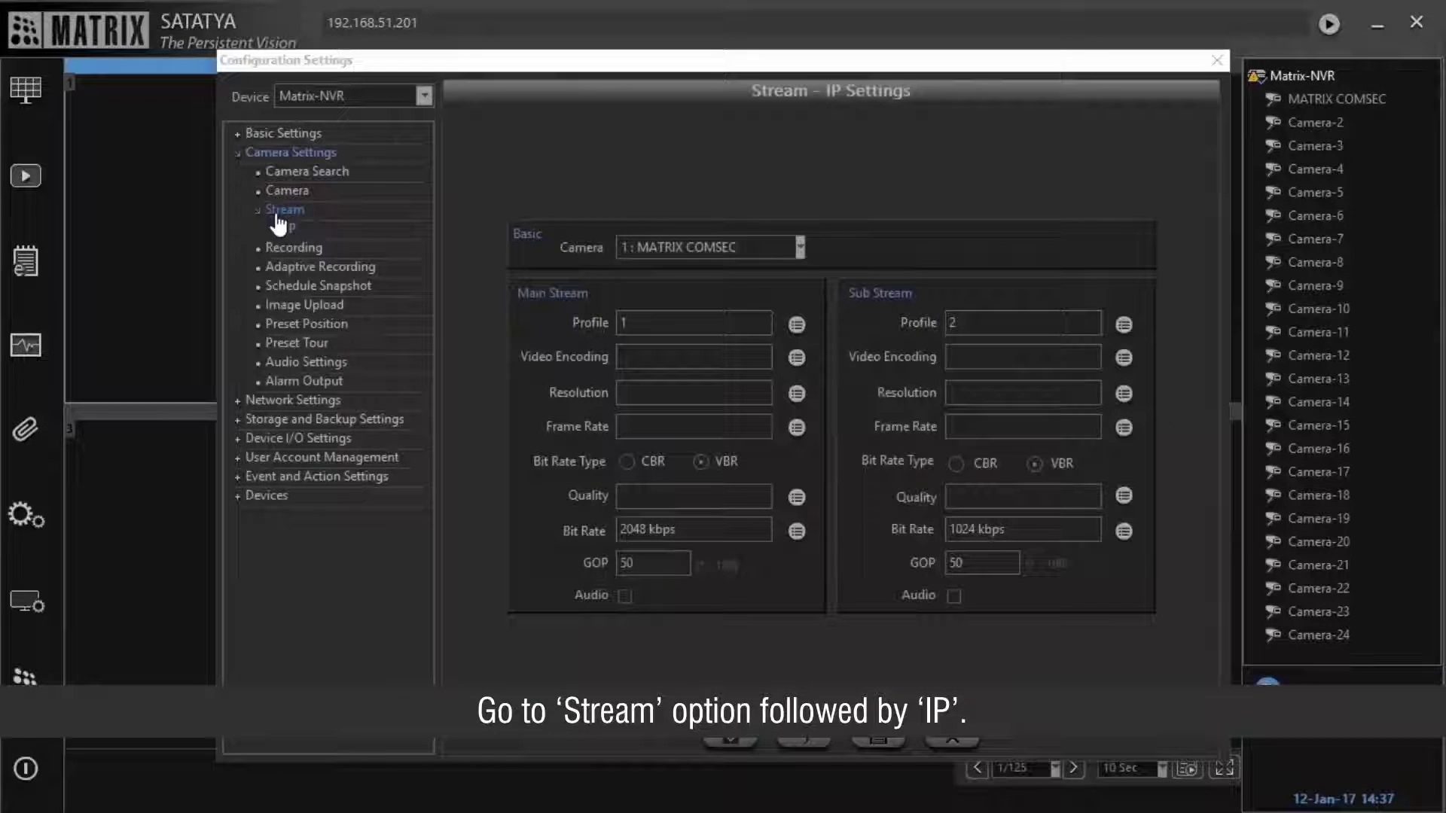